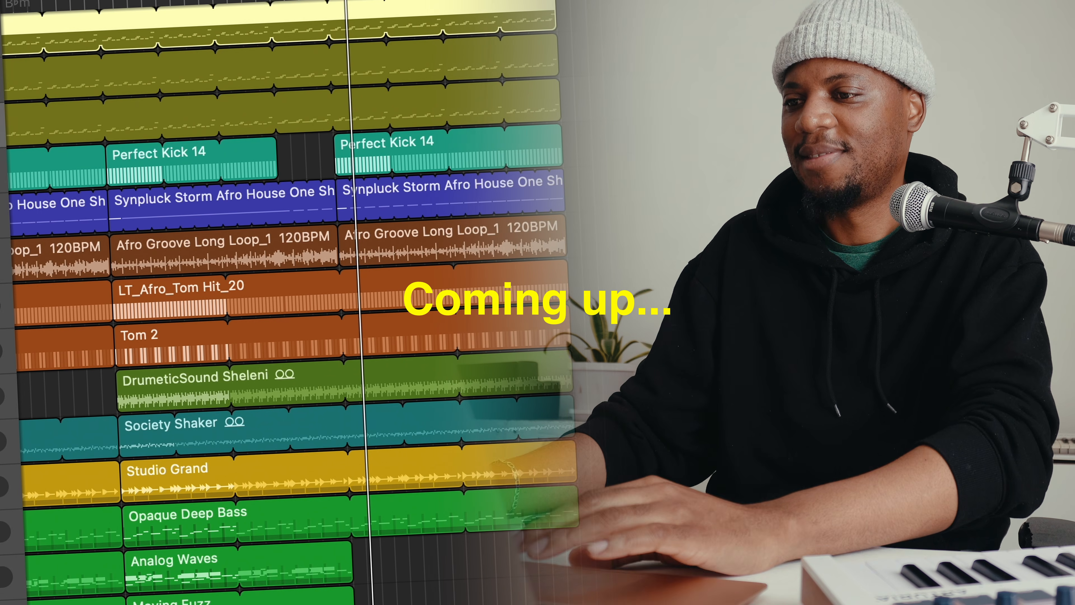
{"action": "scroll", "coordinate": [515, 137], "scroll_direction": "down", "scroll_amount": 5}
{"action": "scroll", "coordinate": [511, 137], "scroll_direction": "up", "scroll_amount": 5}
{"action": "scroll", "coordinate": [271, 128], "scroll_direction": "down", "scroll_amount": 2}
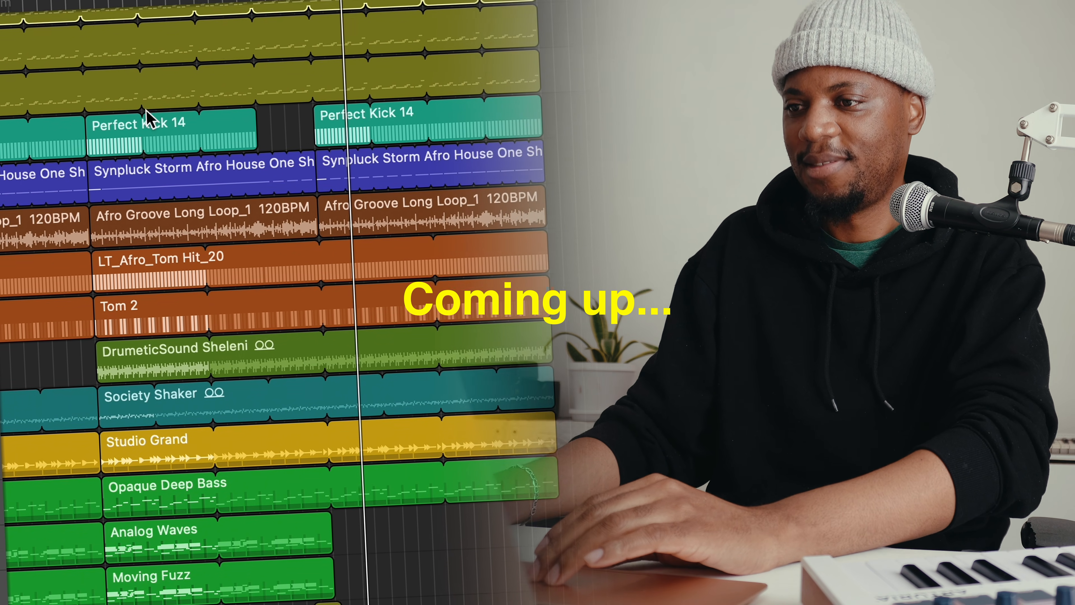
{"action": "scroll", "coordinate": [143, 116], "scroll_direction": "up", "scroll_amount": 2}
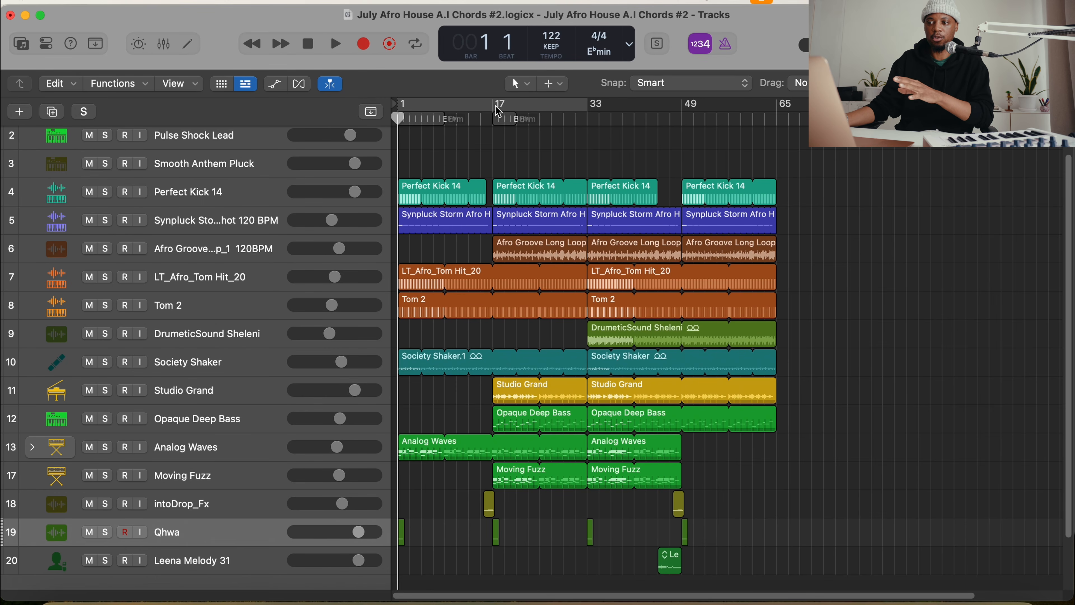
Play the arrangement with bars 17 to 49 set as the cycle range, and turn the cycle off after stopping
{"action": "left_click_drag", "start_coordinate": [499, 113], "coordinate": [682, 114]}
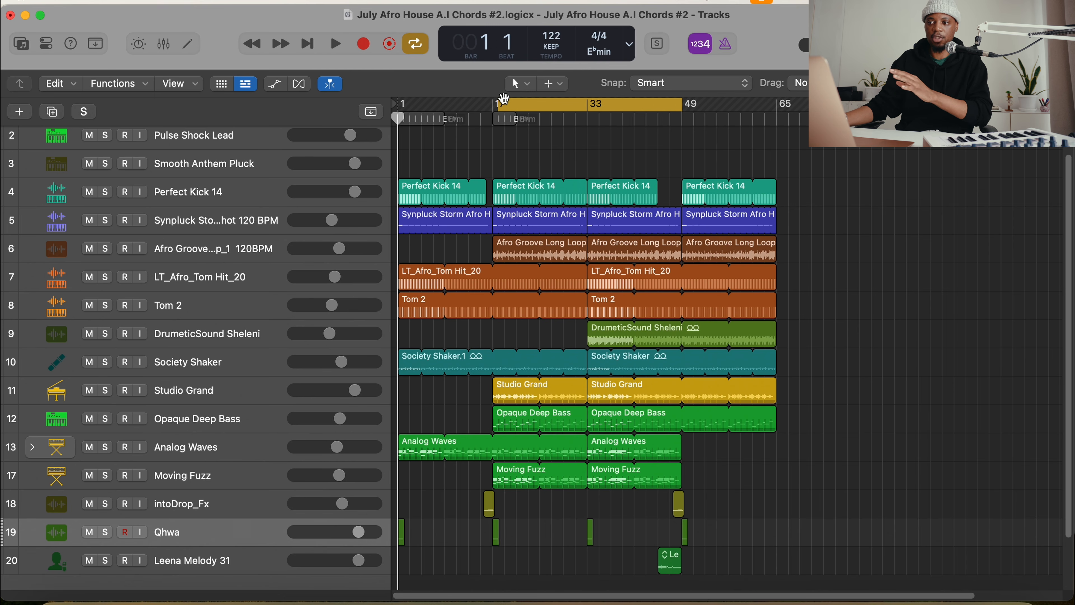
{"action": "left_click_drag", "start_coordinate": [501, 105], "coordinate": [496, 106]}
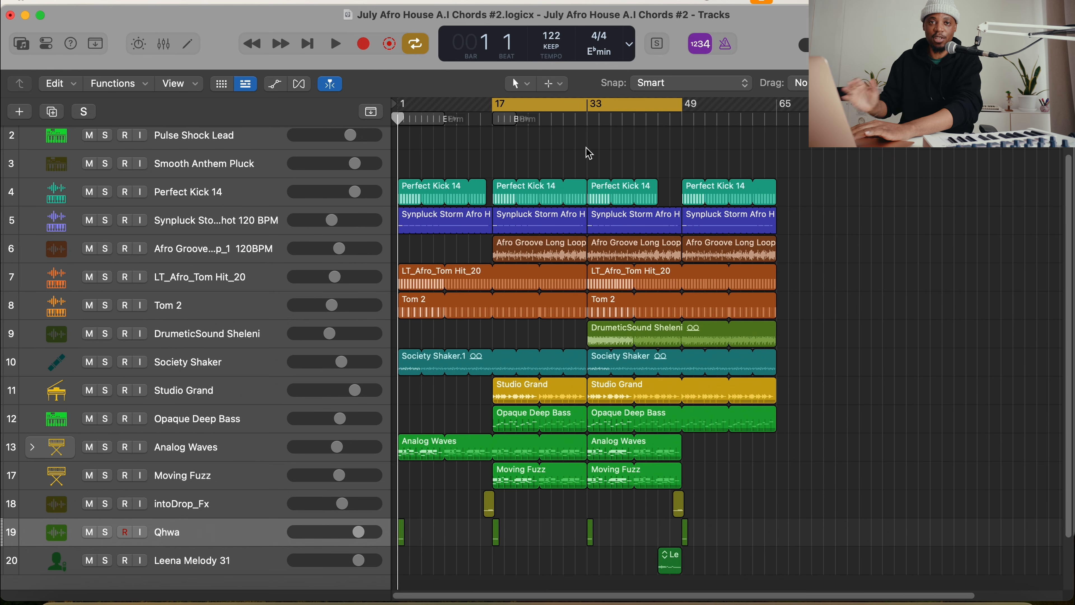
{"action": "key", "text": "XF86AudioLowerVolume"}
{"action": "key", "text": "XF86AudioLowerVolume"}
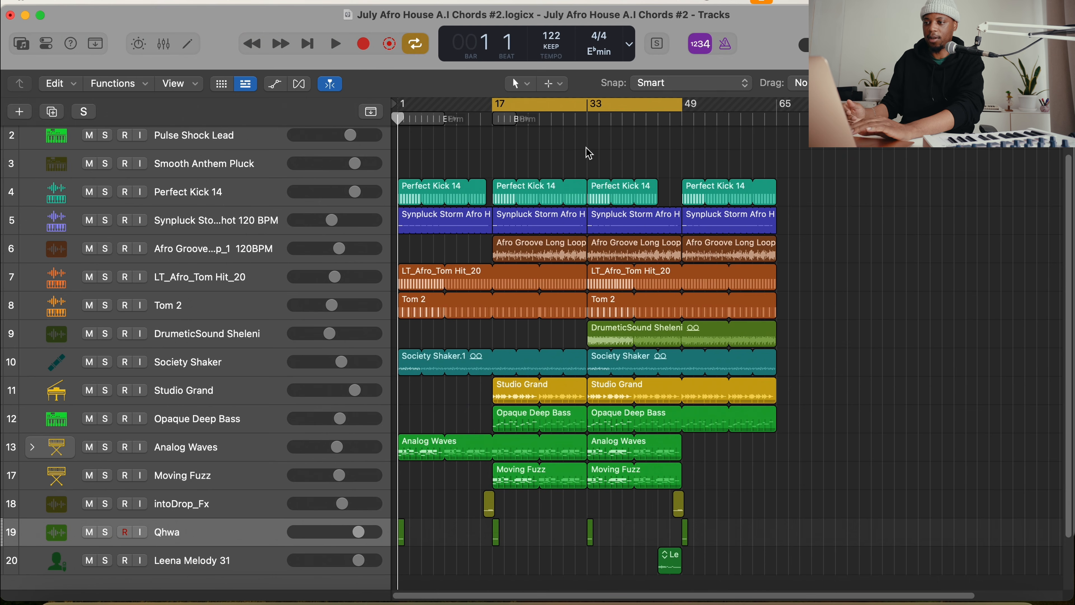
{"action": "key", "text": "space"}
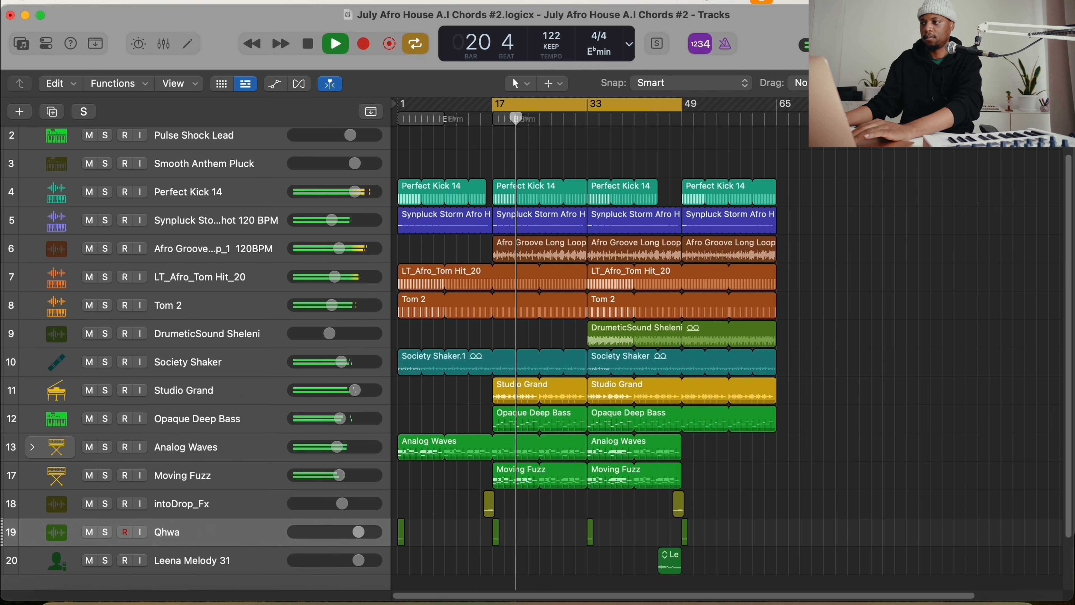
{"action": "key", "text": "super+Right"}
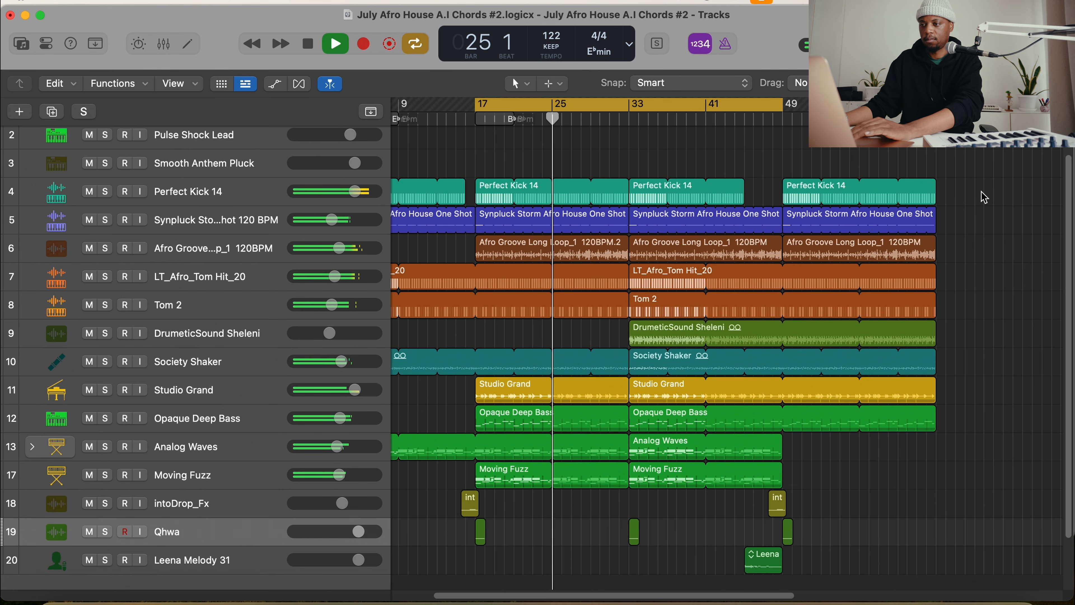
{"action": "key", "text": "space"}
{"action": "left_click", "coordinate": [719, 102]}
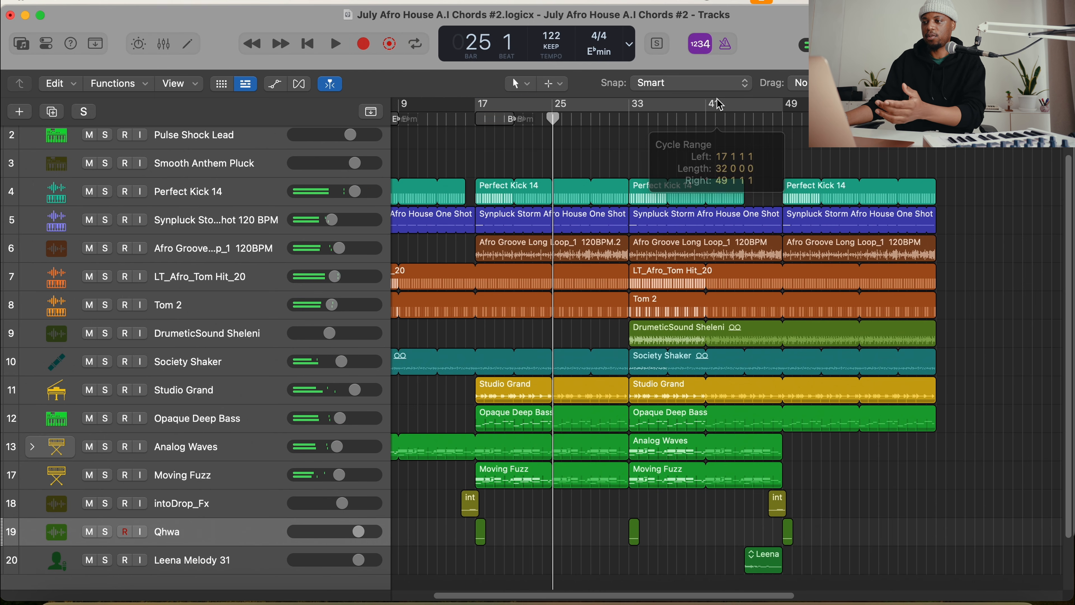
Select the drum and percussion regions of the section starting at bar 33, from Perfect Kick 14 down to Tom 2
{"action": "scroll", "coordinate": [666, 251], "scroll_direction": "left", "scroll_amount": 3}
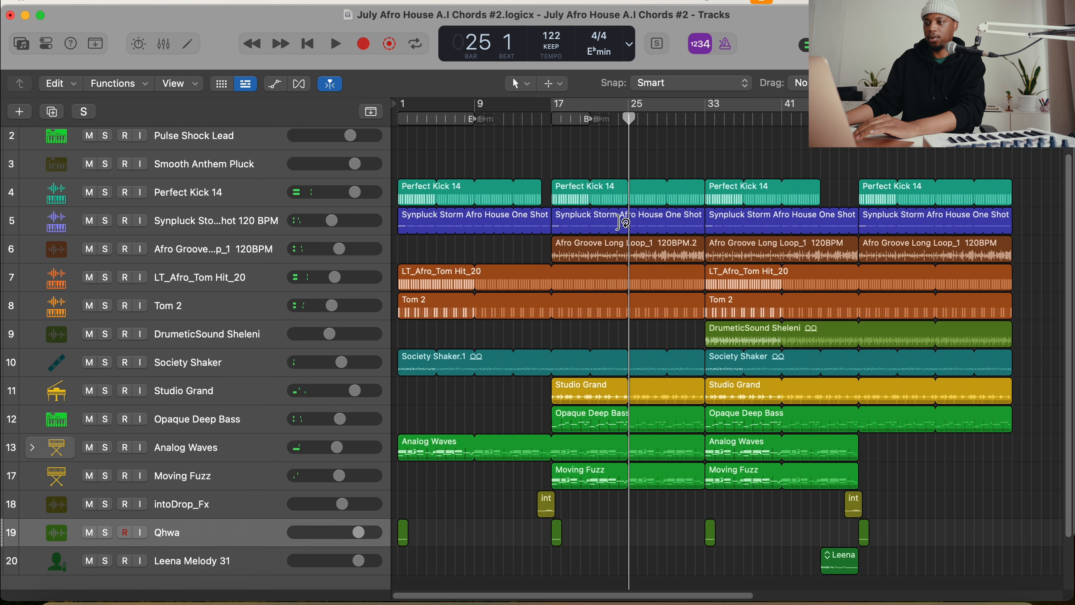
{"action": "scroll", "coordinate": [673, 231], "scroll_direction": "right", "scroll_amount": 4}
{"action": "left_click_drag", "start_coordinate": [469, 151], "coordinate": [585, 328]}
{"action": "left_click_drag", "start_coordinate": [615, 152], "coordinate": [738, 297]}
{"action": "scroll", "coordinate": [738, 296], "scroll_direction": "right", "scroll_amount": 5}
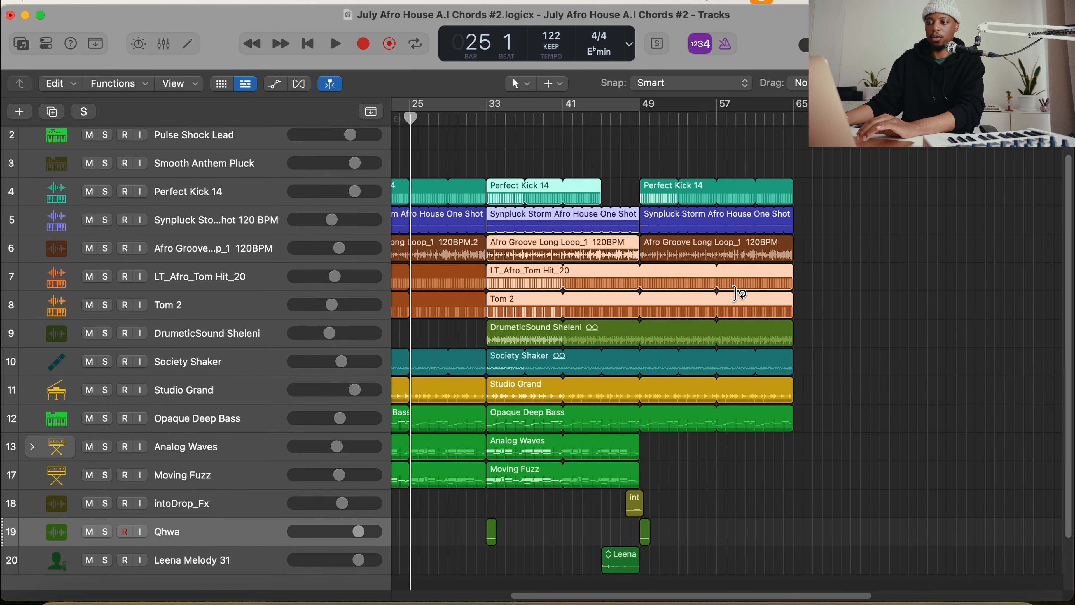
{"action": "scroll", "coordinate": [633, 255], "scroll_direction": "down", "scroll_amount": 1}
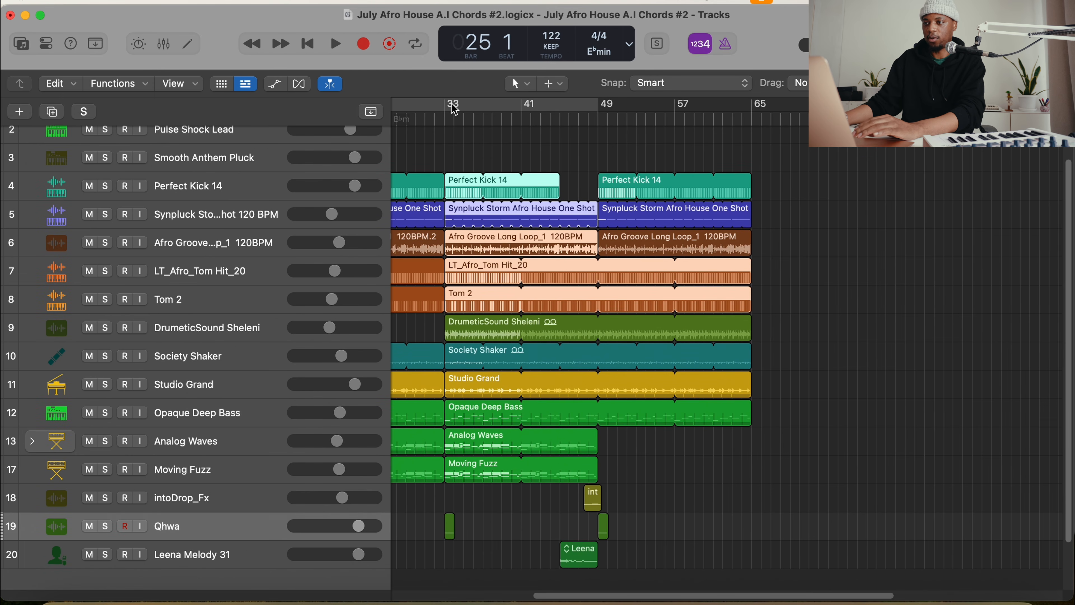
Set the cycle range to bars 41 to 57 and select the intoDrop_Fx, Qhwa and Leena Melody 31 regions around bar 49
{"action": "left_click_drag", "start_coordinate": [525, 109], "coordinate": [675, 109]}
{"action": "scroll", "coordinate": [679, 151], "scroll_direction": "down", "scroll_amount": 1}
{"action": "scroll", "coordinate": [679, 151], "scroll_direction": "left", "scroll_amount": 2}
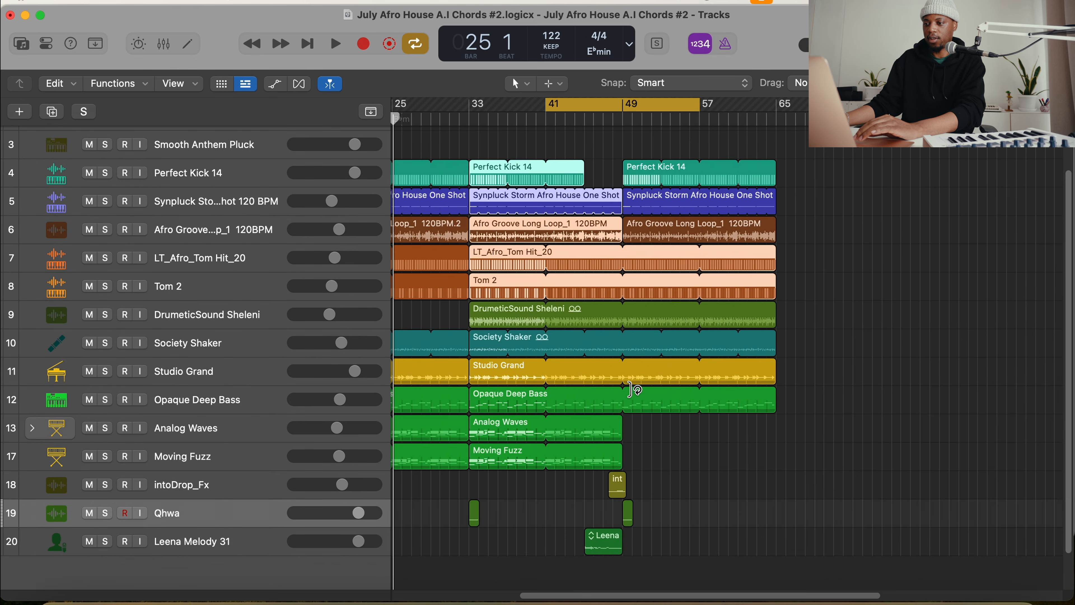
{"action": "left_click_drag", "start_coordinate": [667, 480], "coordinate": [597, 568]}
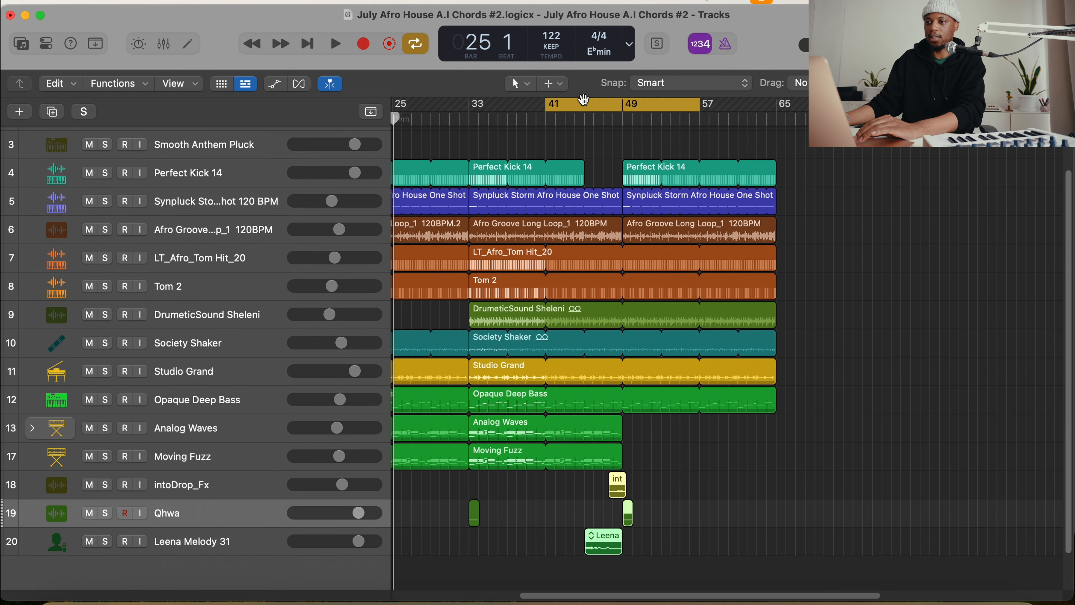
Turn the cycle off, place the playhead at bar 43 and play the transition into bar 49
{"action": "left_click", "coordinate": [578, 102]}
{"action": "left_click", "coordinate": [584, 119]}
{"action": "left_click_drag", "start_coordinate": [584, 119], "coordinate": [565, 119]}
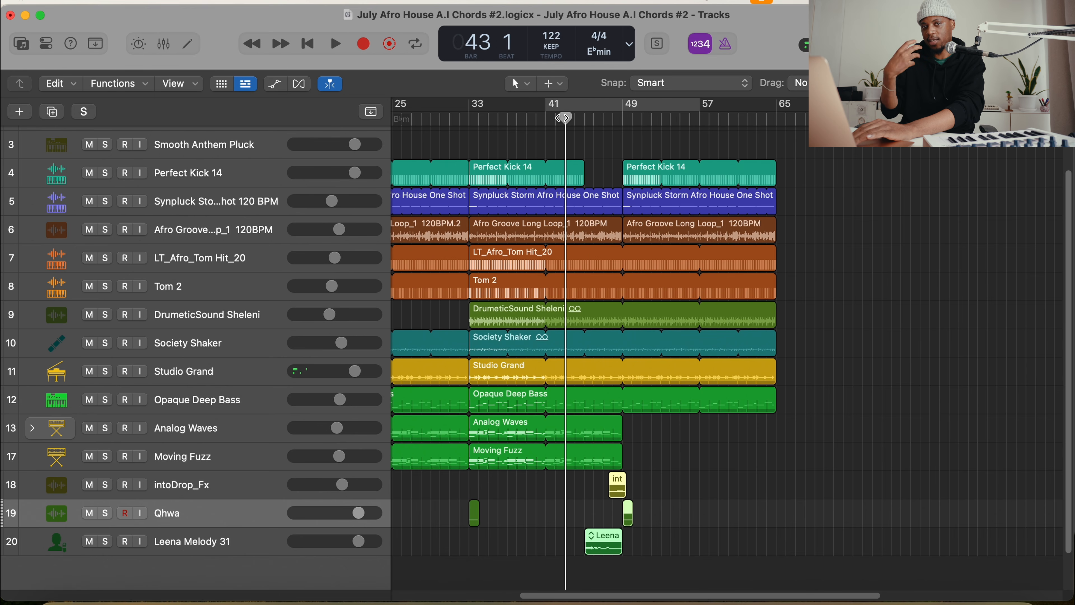
{"action": "key", "text": "space"}
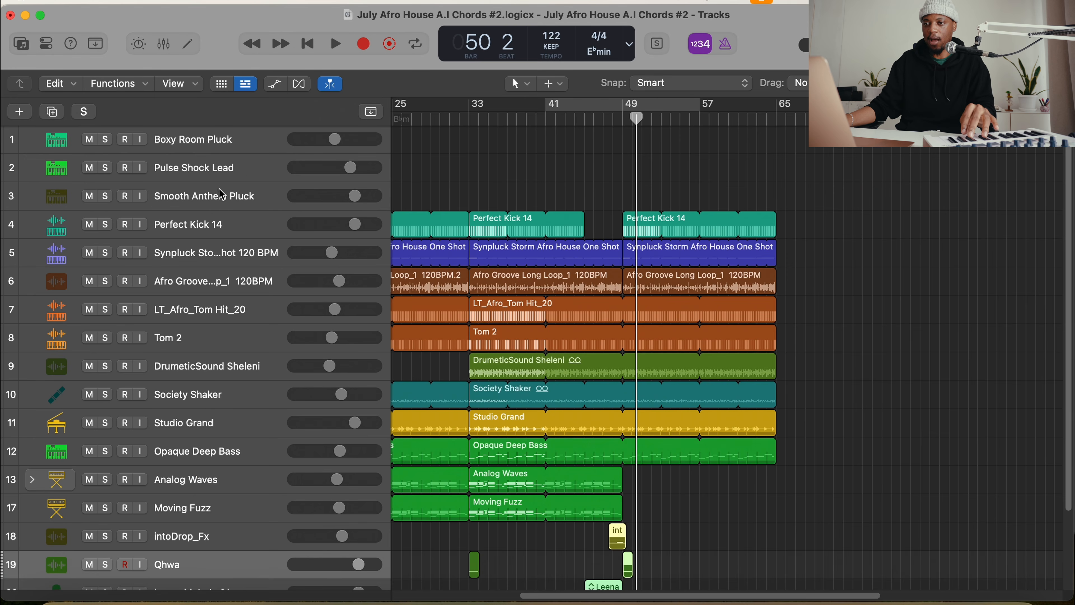
Select the Smooth Anthem Pluck track, show the inspector and open the track's Alchemy instrument to view its sound
{"action": "left_click", "coordinate": [225, 196]}
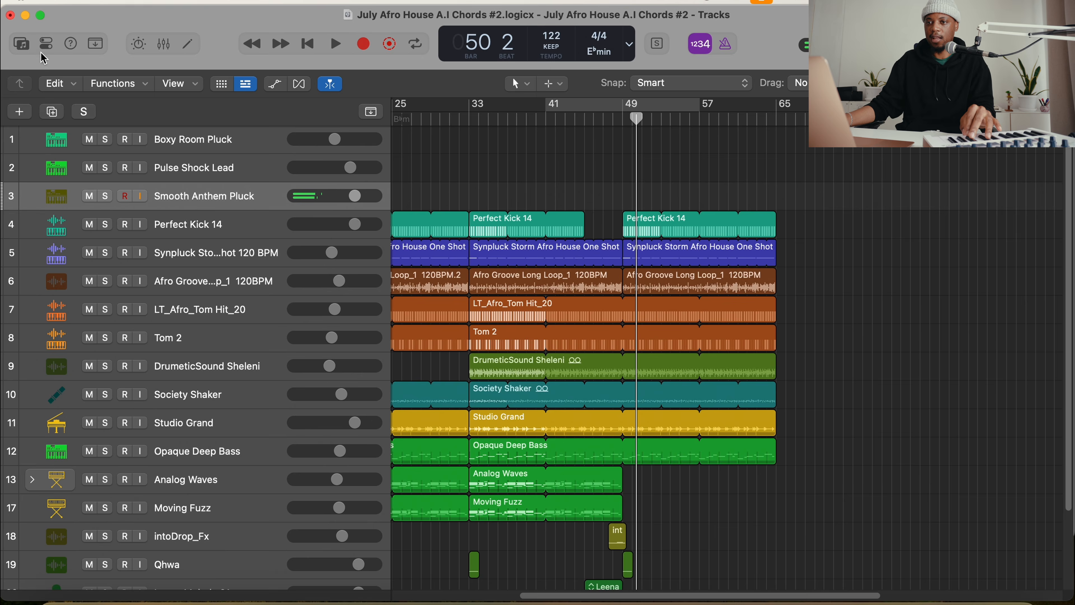
{"action": "left_click", "coordinate": [48, 43]}
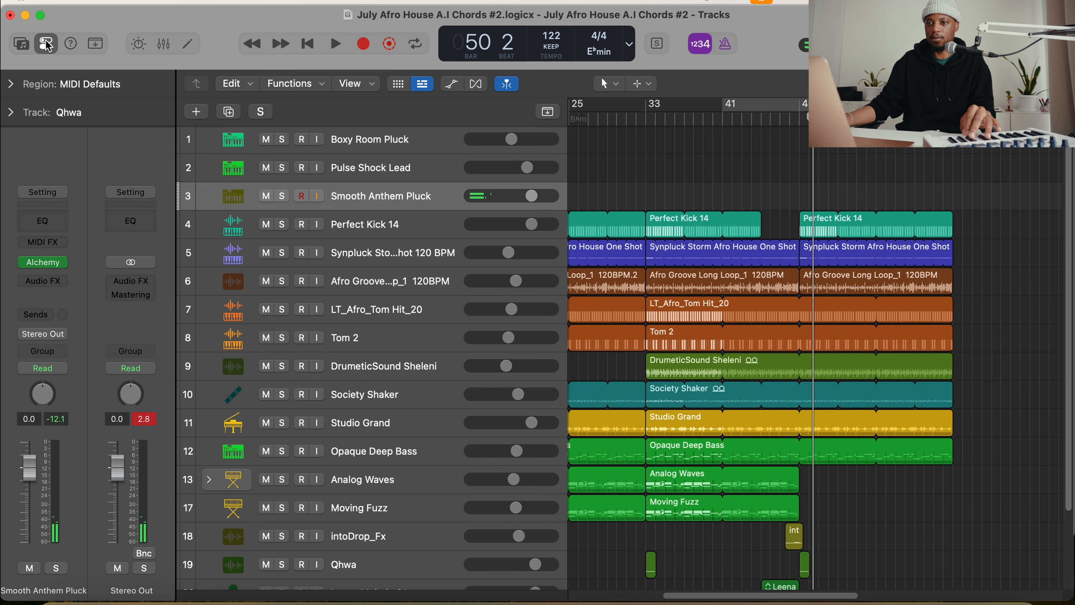
{"action": "left_click", "coordinate": [49, 267]}
{"action": "left_click_drag", "start_coordinate": [513, 91], "coordinate": [374, 54]}
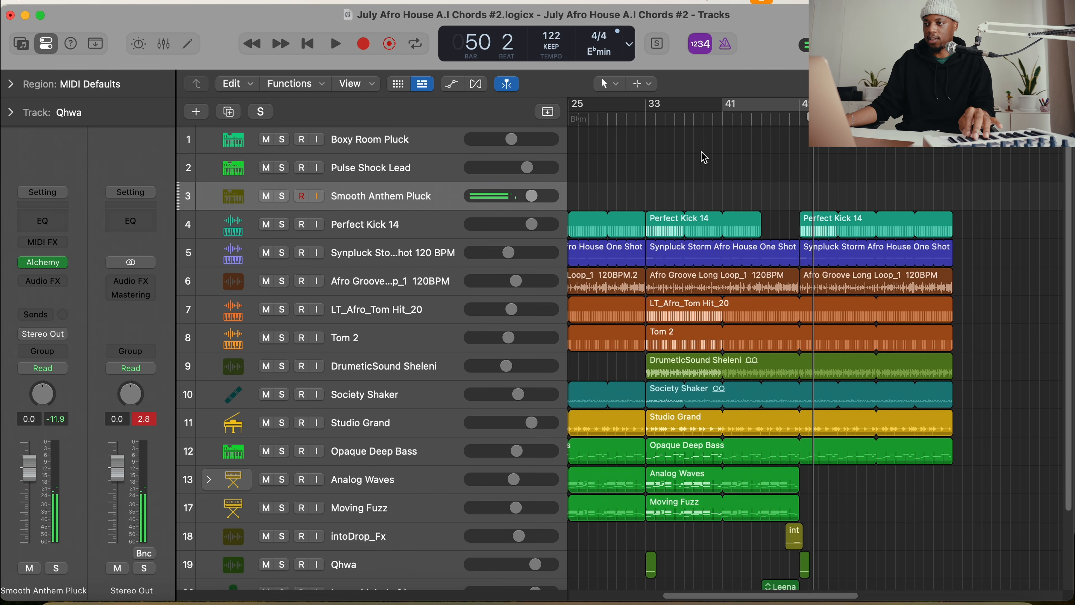
Record a four-bar melody on the Smooth Anthem Pluck track from bar 33 and select all its notes in the Piano Roll
{"action": "key", "text": "space"}
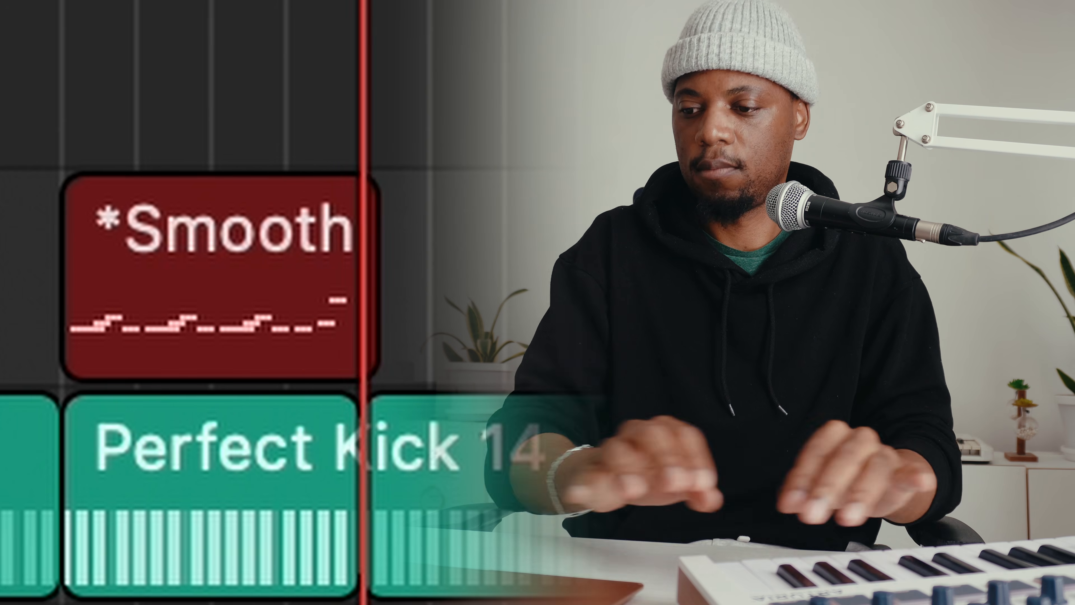
{"action": "key", "text": "space"}
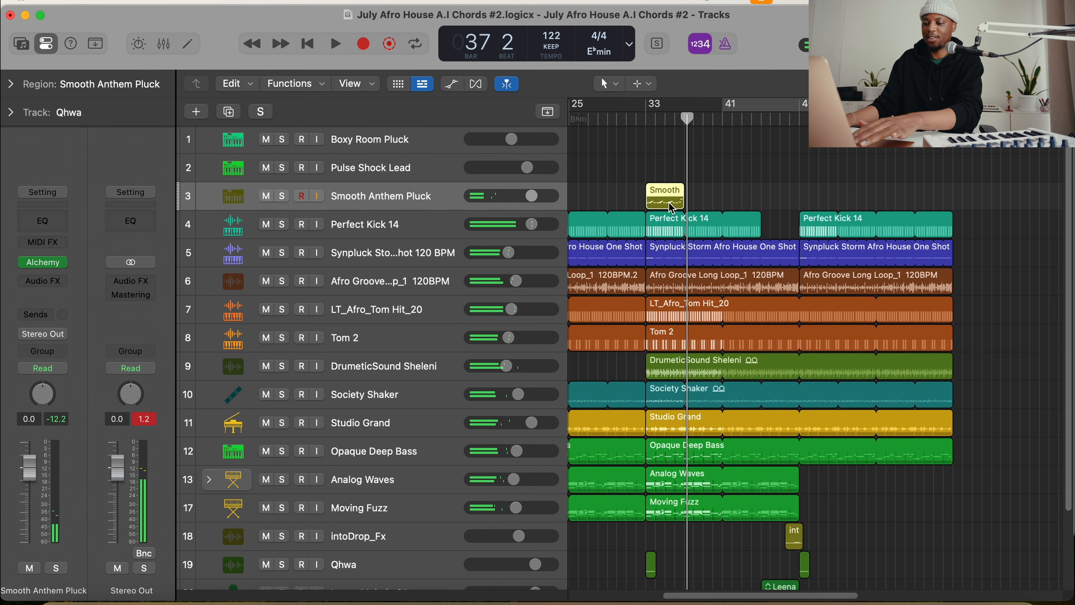
{"action": "double_click", "coordinate": [678, 195]}
{"action": "key", "text": "super+a"}
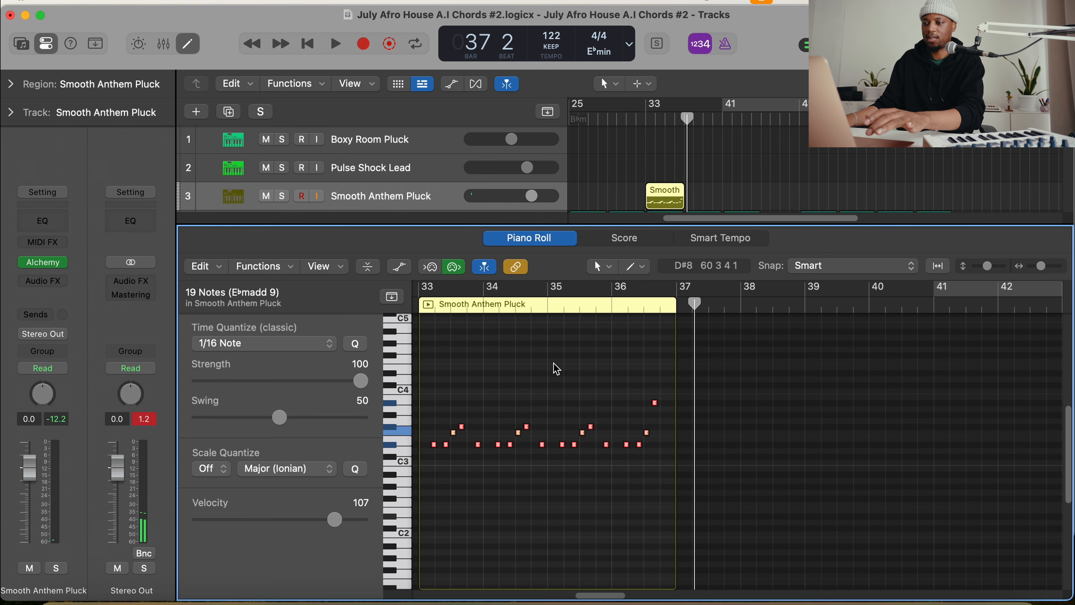
Loop the Smooth Anthem Pluck region up to bar 49 and play it back with bars 33 to 49 cycled
{"action": "left_click_drag", "start_coordinate": [688, 187], "coordinate": [806, 191]}
{"action": "scroll", "coordinate": [783, 174], "scroll_direction": "down", "scroll_amount": 1}
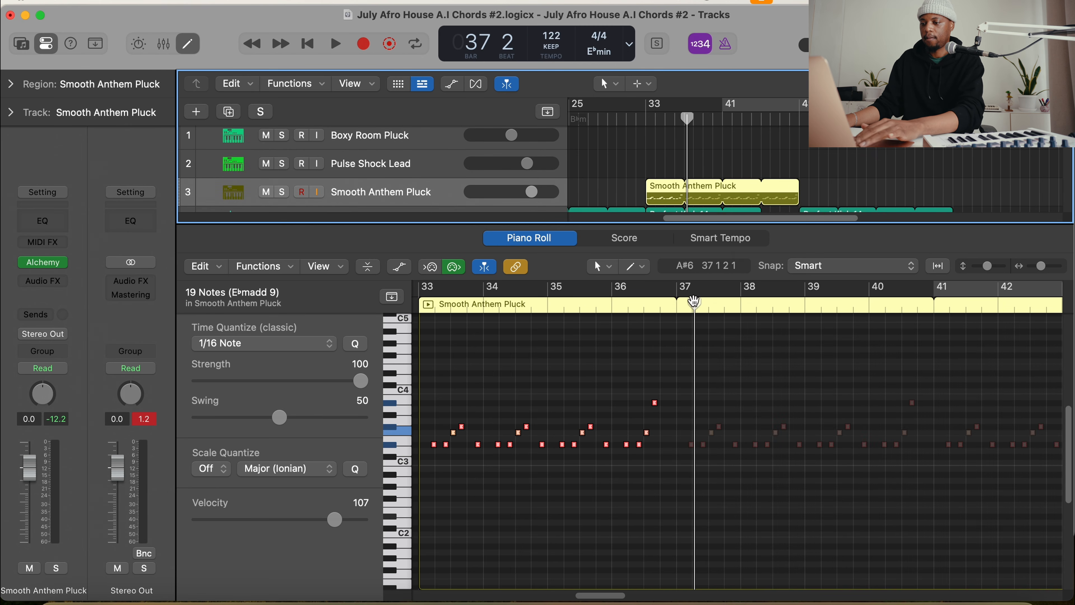
{"action": "key", "text": "space"}
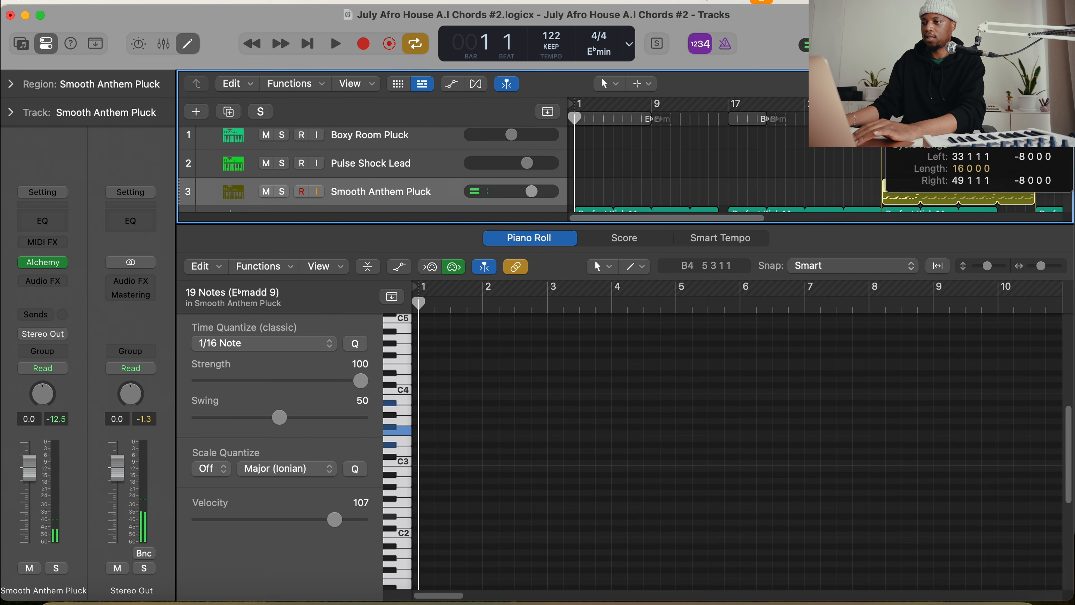
{"action": "scroll", "coordinate": [823, 168], "scroll_direction": "right", "scroll_amount": 5}
{"action": "key", "text": "space"}
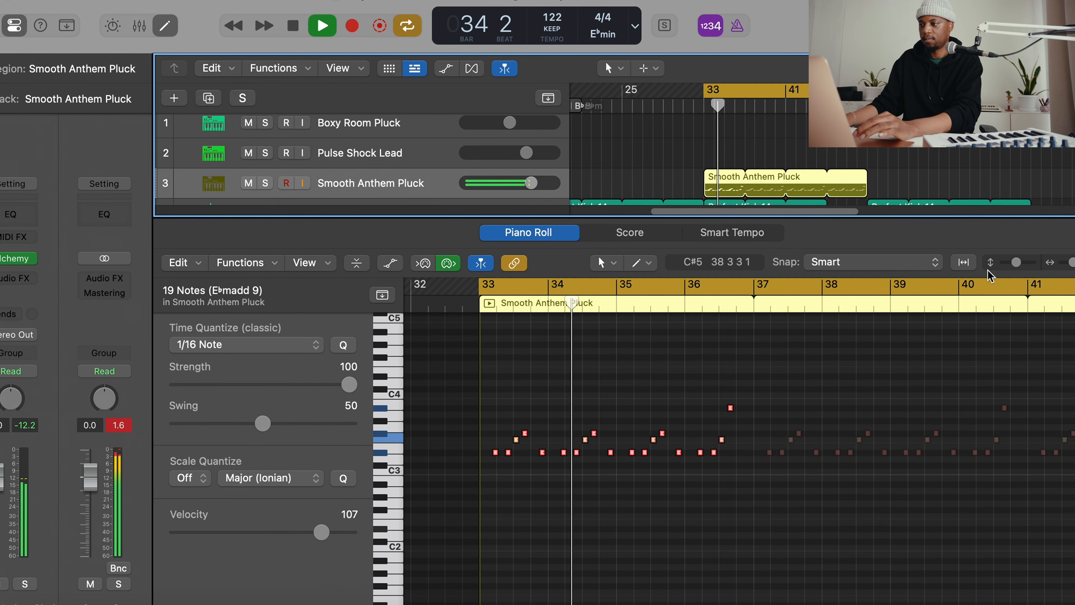
Copy the last F3 note of the pluck melody to the end of bar 36 and play the pattern
{"action": "left_click_drag", "start_coordinate": [1016, 262], "coordinate": [1071, 256]}
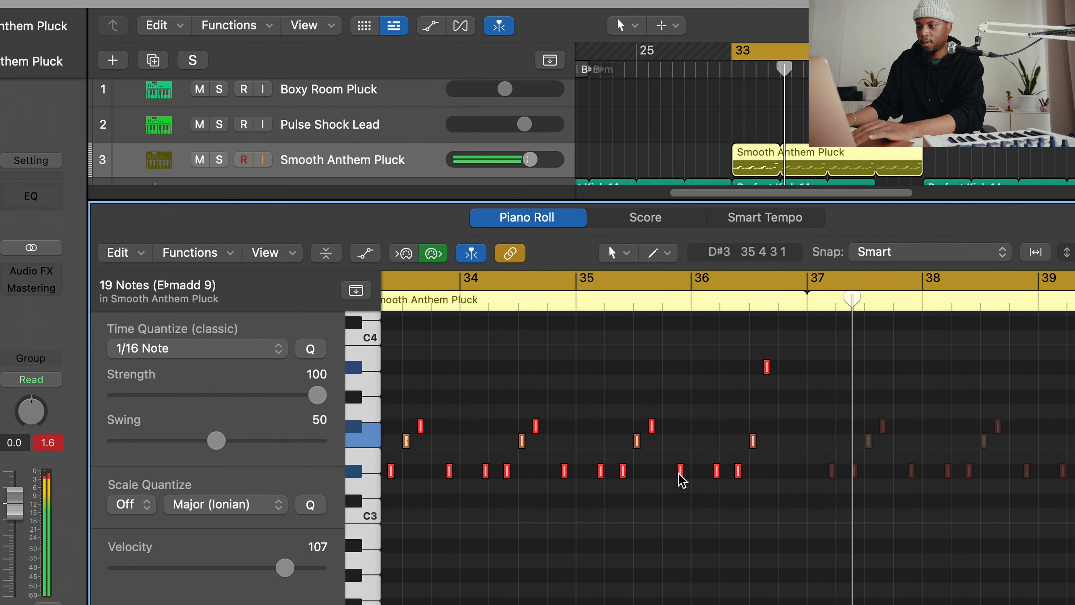
{"action": "key", "text": "space"}
{"action": "left_click", "coordinate": [789, 439]}
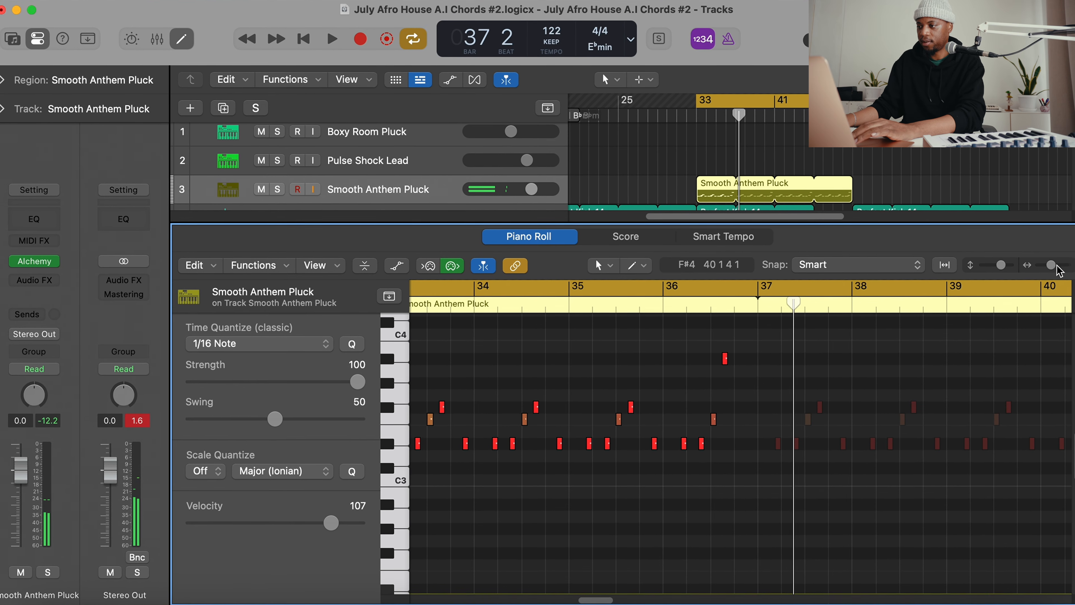
{"action": "left_click_drag", "start_coordinate": [1059, 272], "coordinate": [1071, 266]}
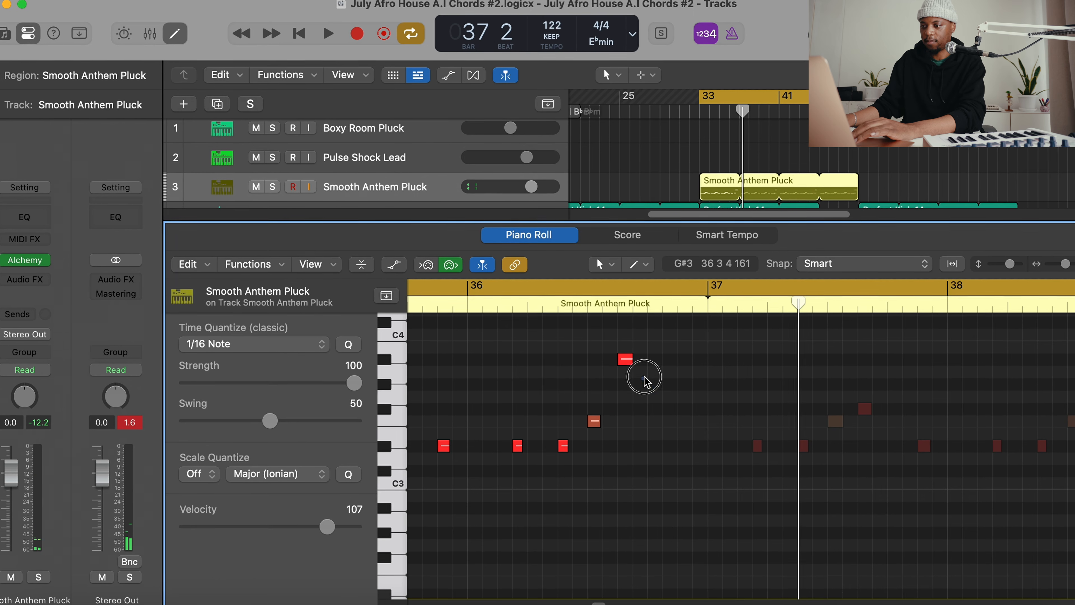
{"action": "left_click", "coordinate": [626, 359]}
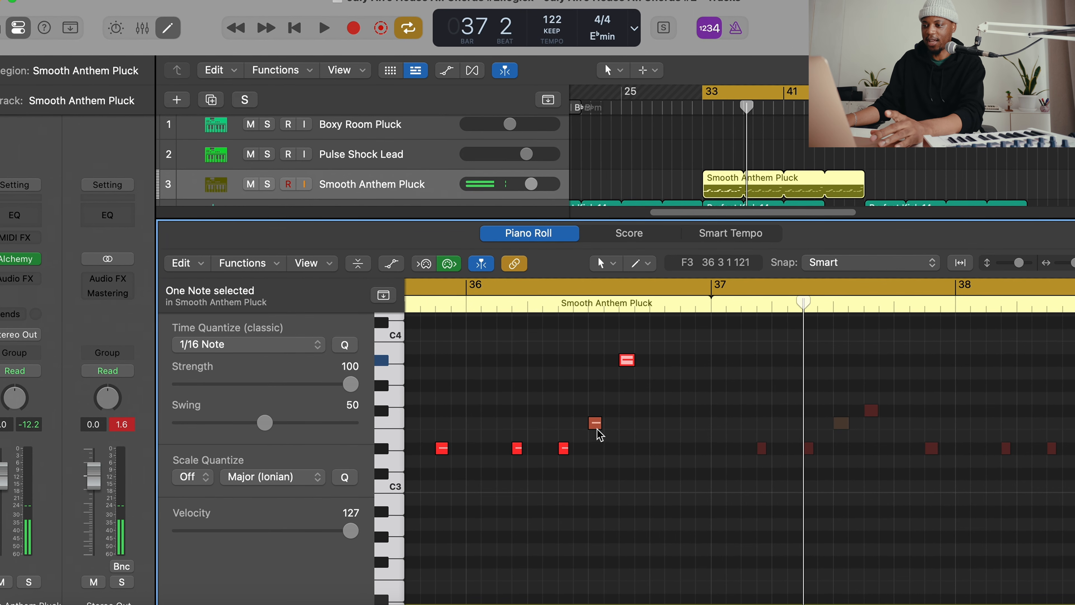
{"action": "left_click_drag", "start_coordinate": [596, 423], "coordinate": [692, 429]}
{"action": "key", "text": "space"}
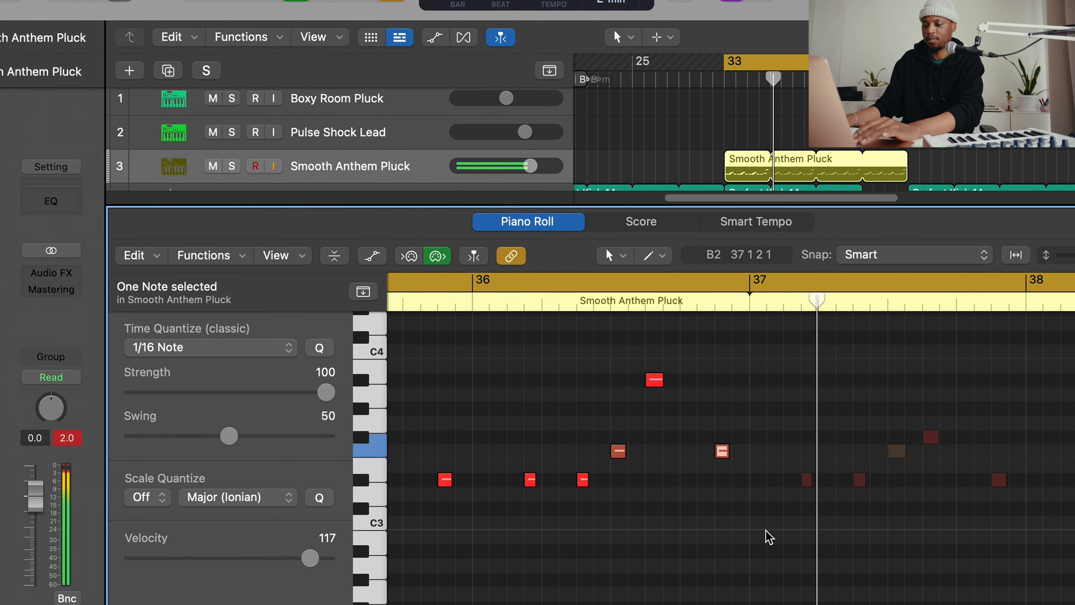
Close the Piano Roll, move the Smooth Anthem Pluck region to bar 1 and loop it through to bar 65
{"action": "key", "text": "e"}
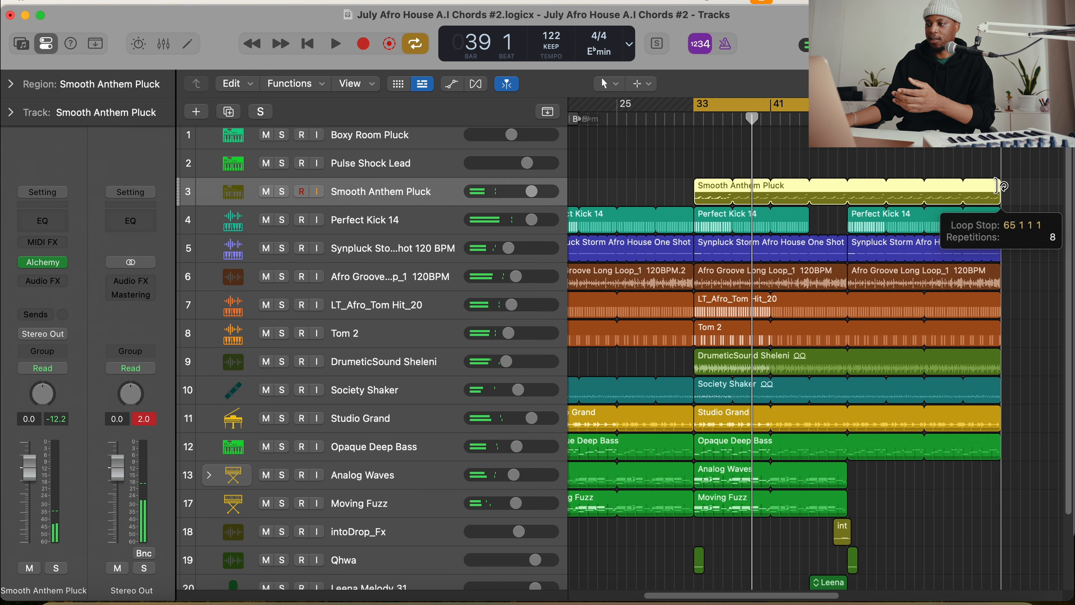
{"action": "key", "text": "z"}
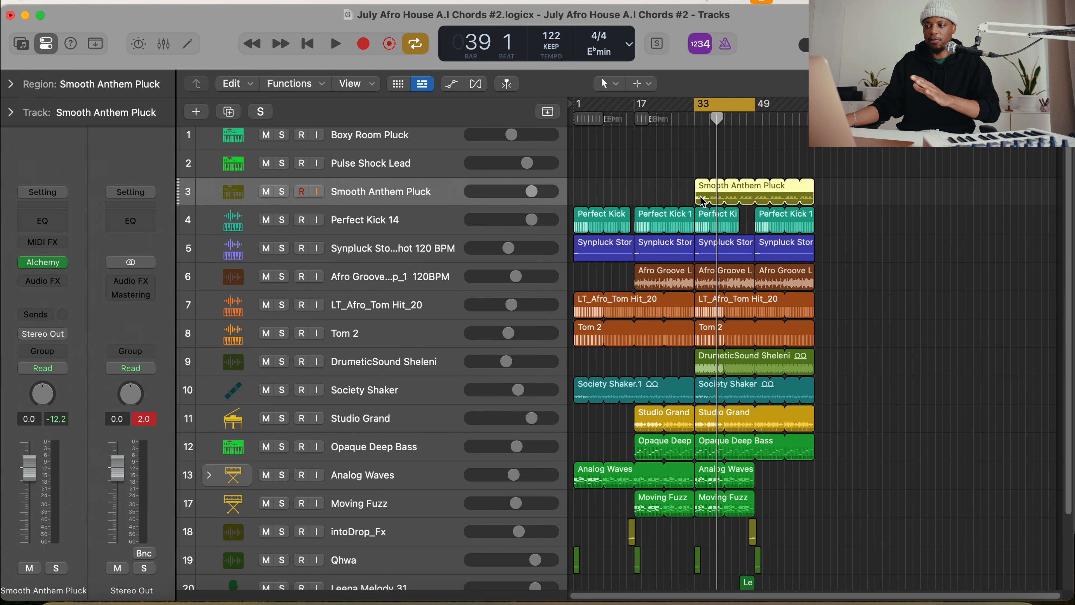
{"action": "left_click_drag", "start_coordinate": [703, 201], "coordinate": [583, 199]}
{"action": "left_click_drag", "start_coordinate": [688, 180], "coordinate": [815, 185]}
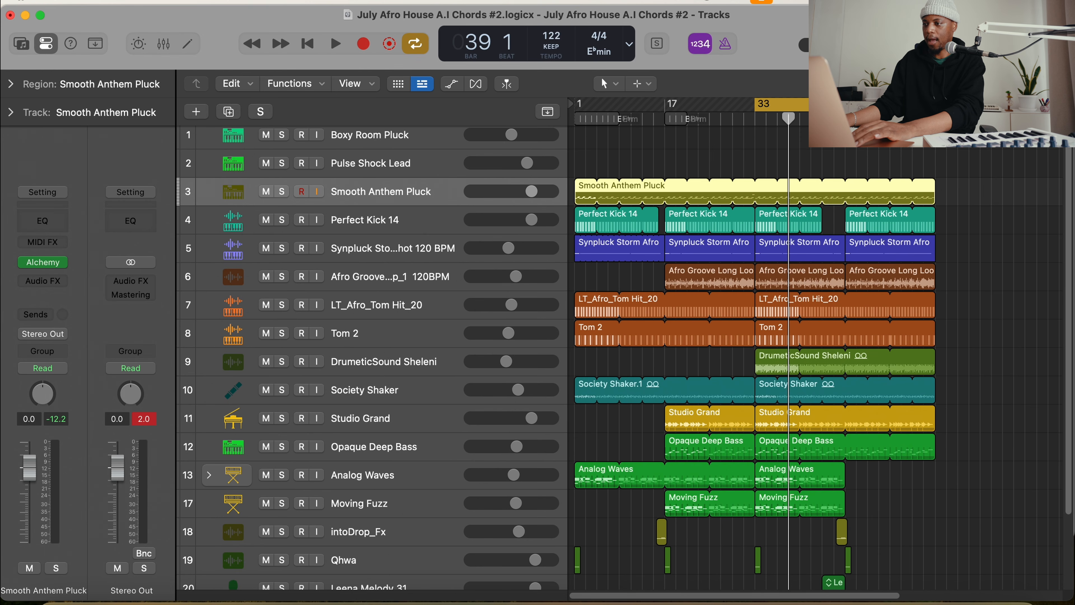
{"action": "key", "text": "super+Right"}
{"action": "key", "text": "super+Right"}
{"action": "scroll", "coordinate": [756, 208], "scroll_direction": "right", "scroll_amount": 7}
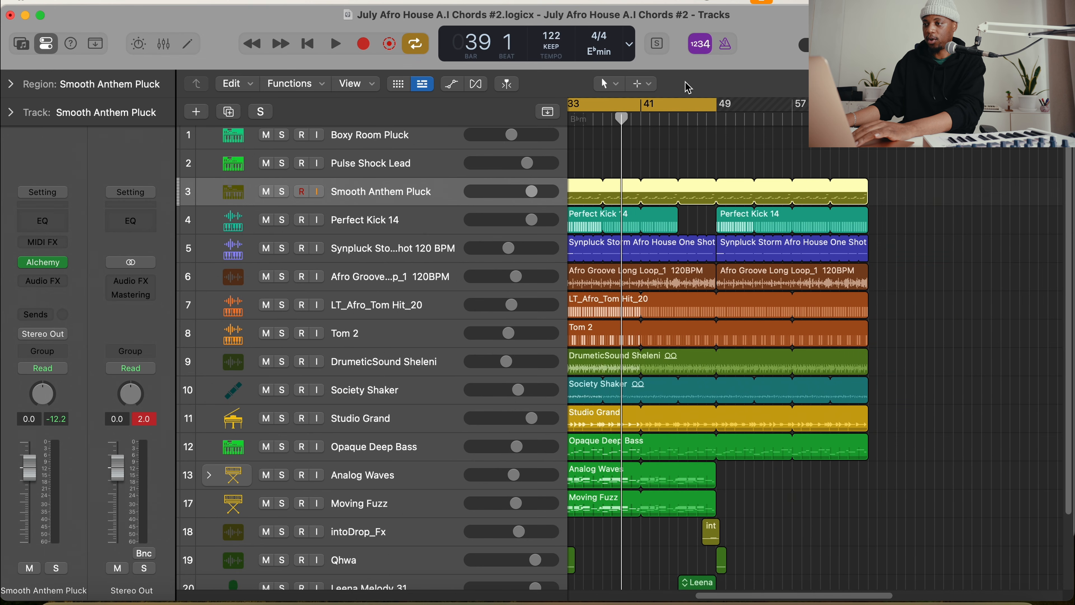
{"action": "scroll", "coordinate": [677, 136], "scroll_direction": "left", "scroll_amount": 5}
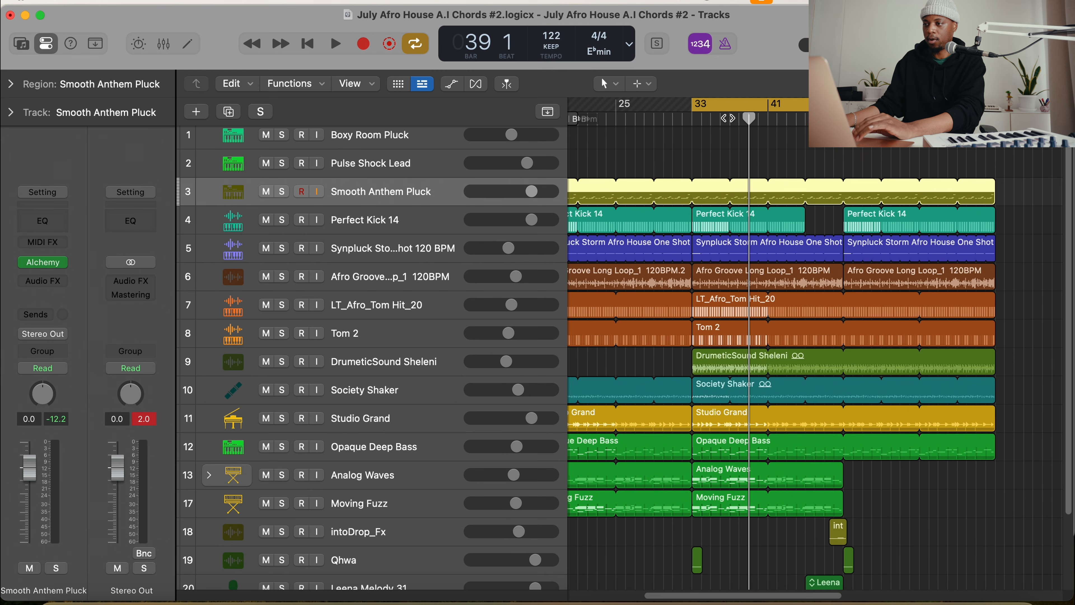
{"action": "scroll", "coordinate": [660, 139], "scroll_direction": "right", "scroll_amount": 3}
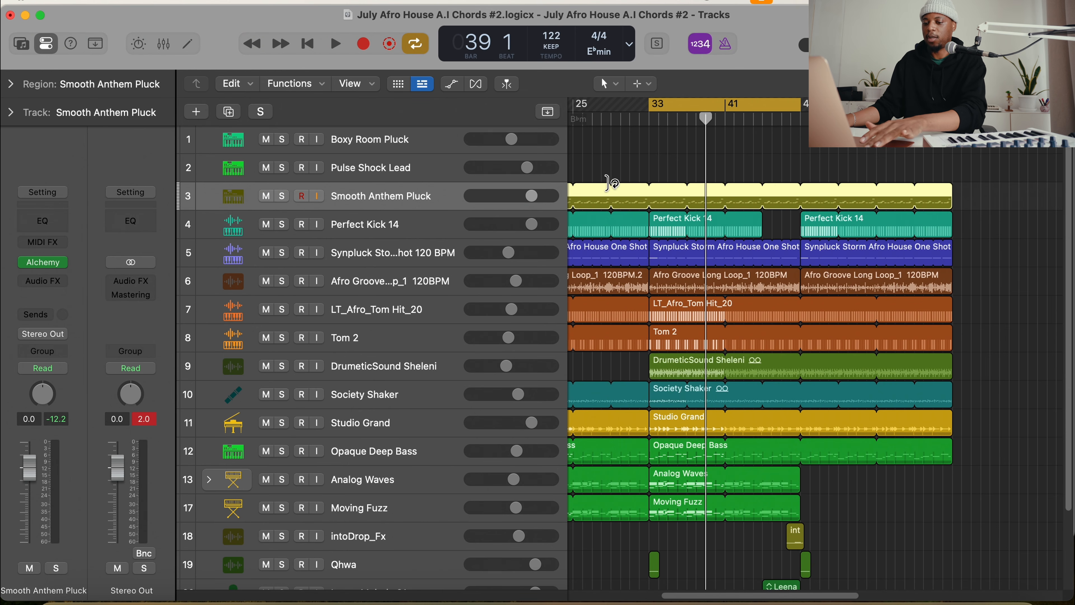
Show track automation and open the list of automation parameters for the Smooth Anthem Pluck track
{"action": "key", "text": "a"}
{"action": "left_click", "coordinate": [402, 203]}
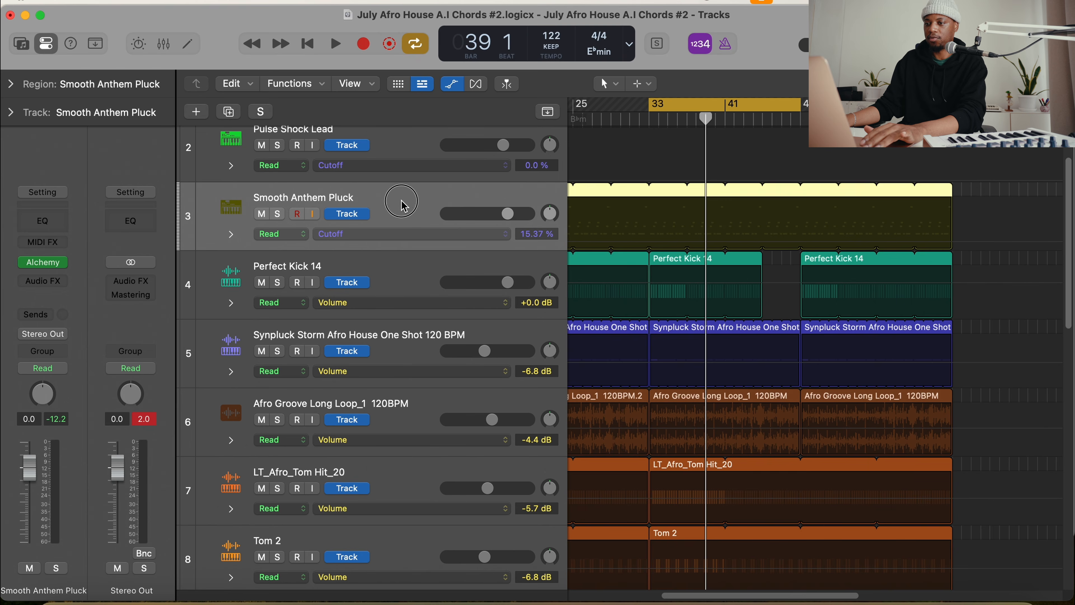
{"action": "left_click", "coordinate": [401, 234]}
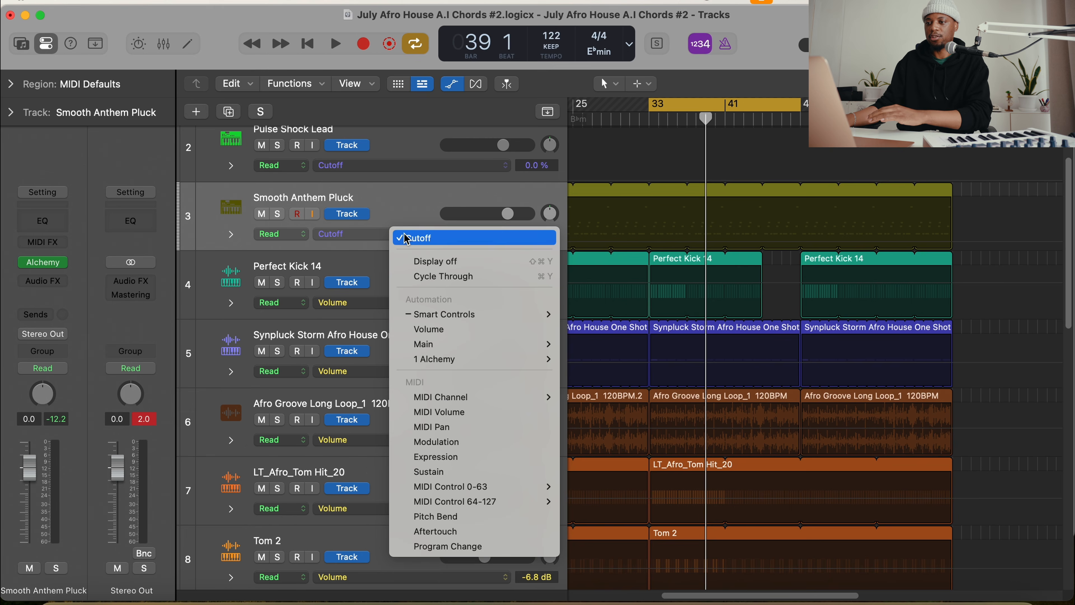
{"action": "left_click", "coordinate": [405, 198]}
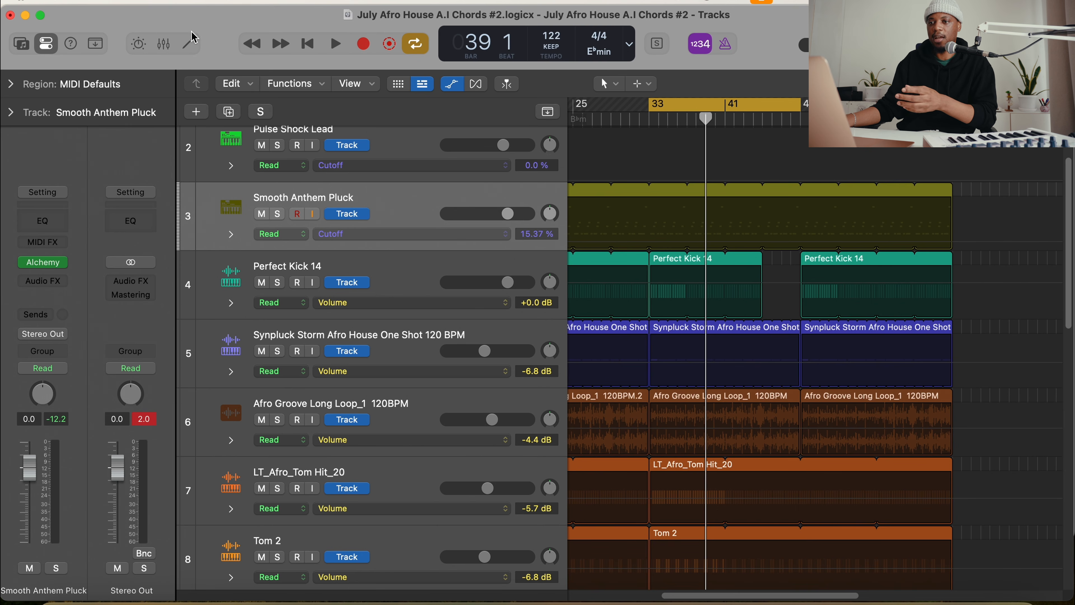
Open the pluck's Smart Controls, look over its transform pad and controls, and set its Cutoff to 18.11 %
{"action": "left_click", "coordinate": [146, 49]}
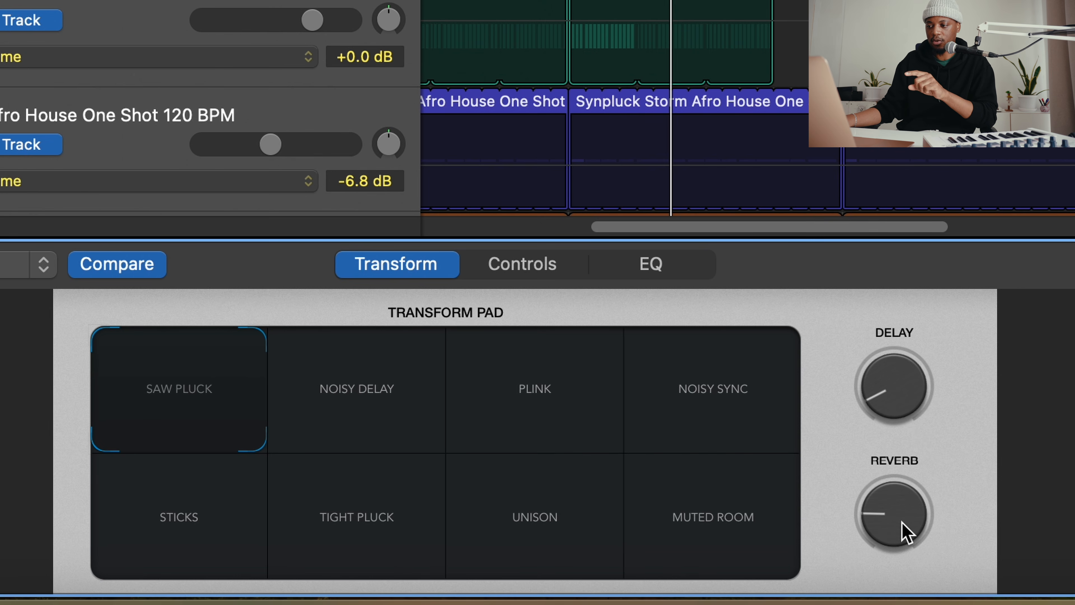
{"action": "left_click", "coordinate": [530, 273]}
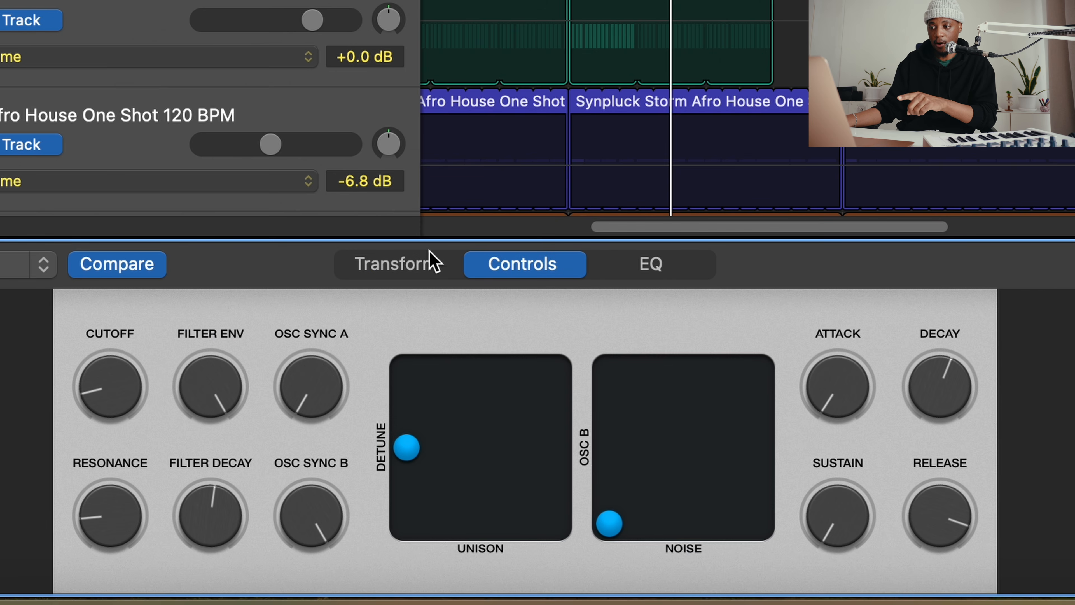
{"action": "left_click", "coordinate": [434, 263]}
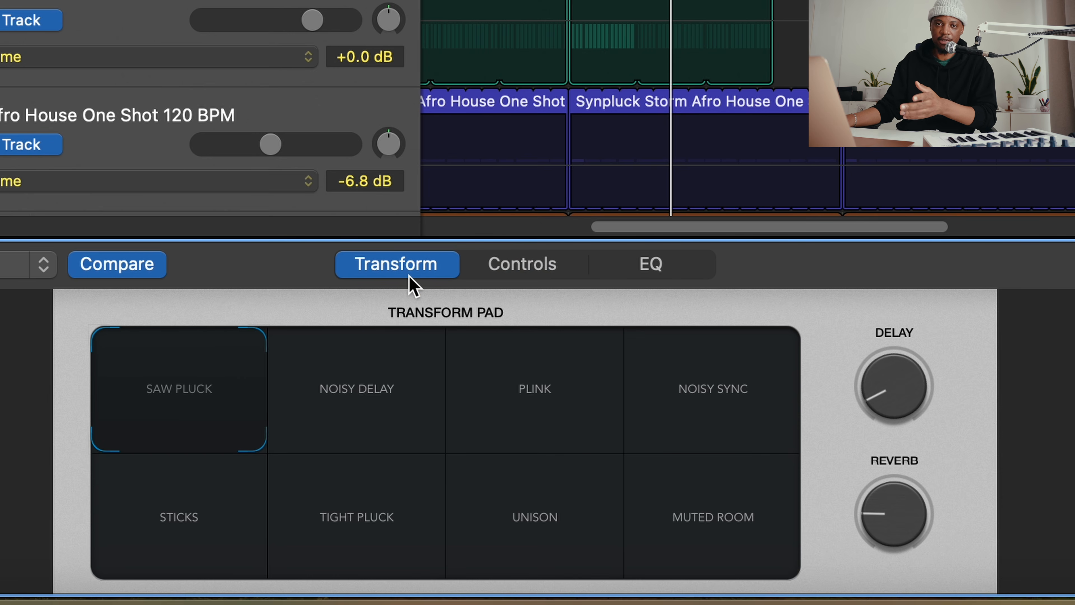
{"action": "left_click", "coordinate": [510, 279]}
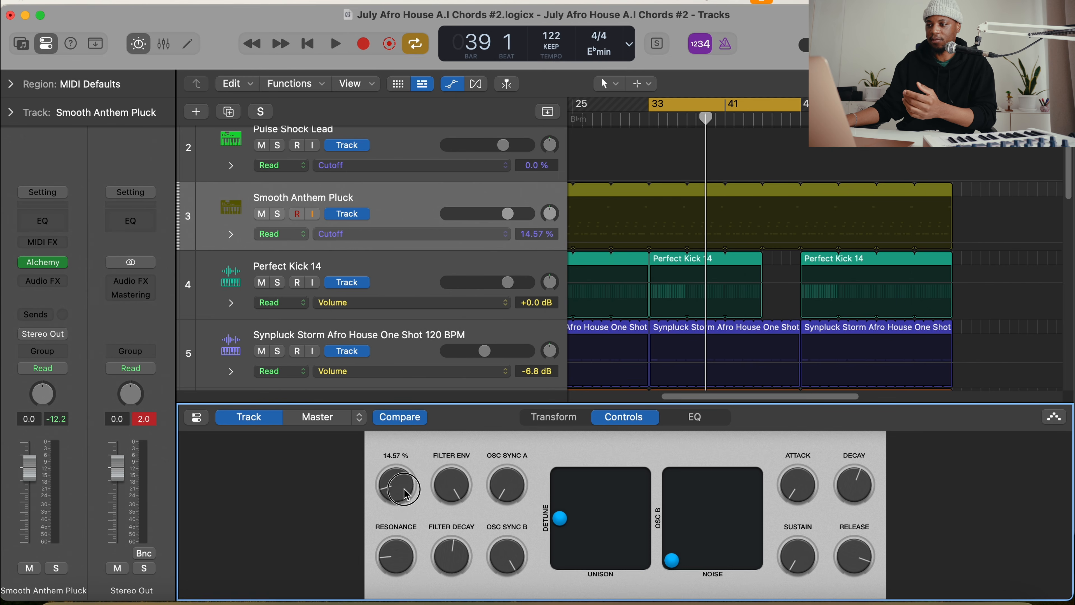
{"action": "left_click_drag", "start_coordinate": [405, 492], "coordinate": [393, 487]}
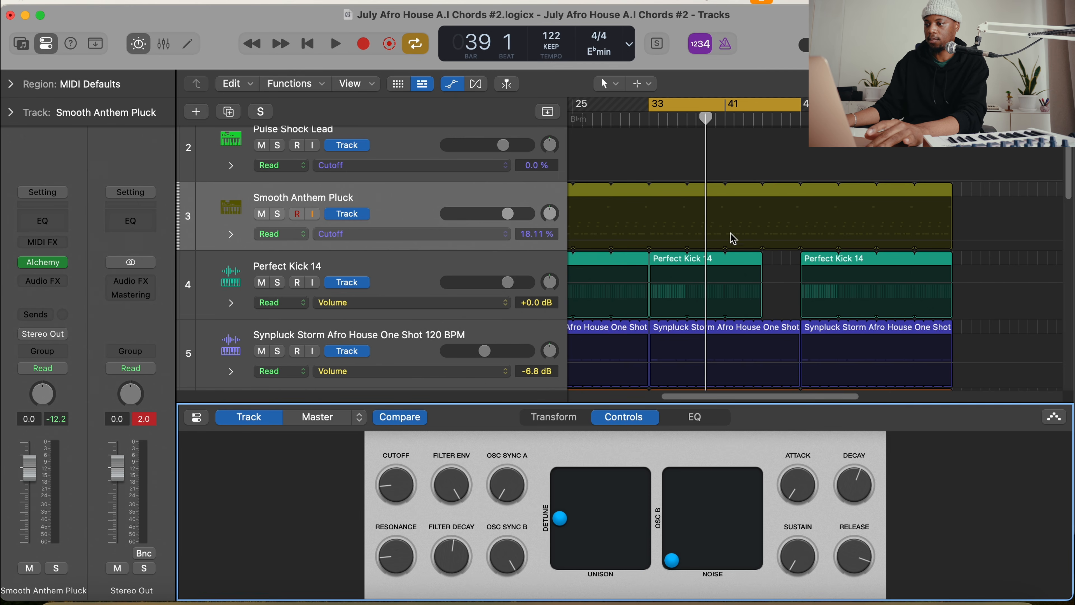
Automate the pluck's Cutoff to rise from 18.11 % at bar 41 to 100 % at bar 46, hold, and drop back at bar 49
{"action": "left_click", "coordinate": [736, 242]}
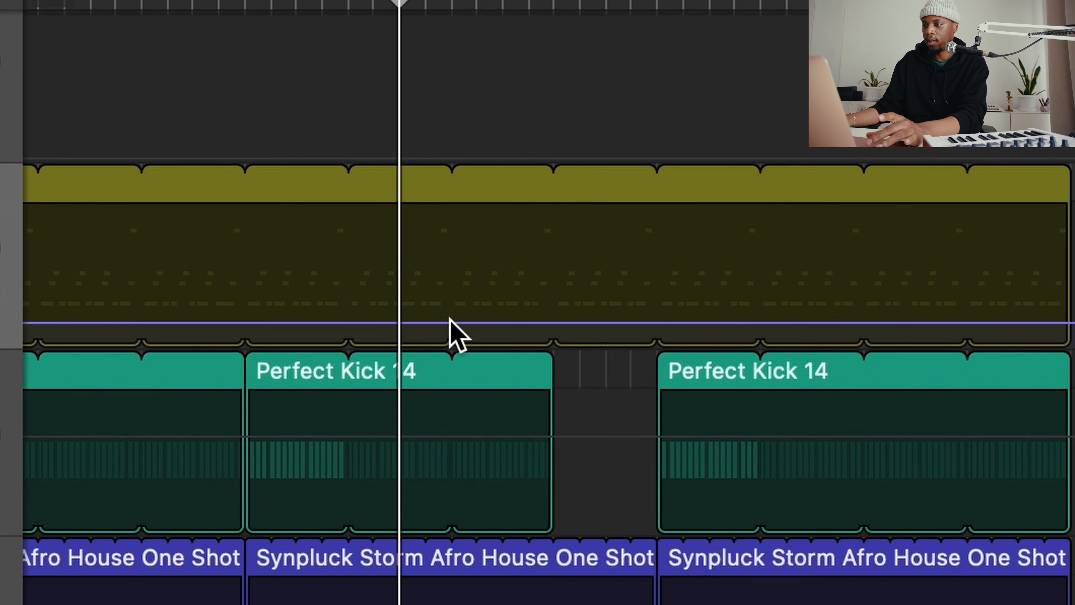
{"action": "left_click", "coordinate": [453, 323]}
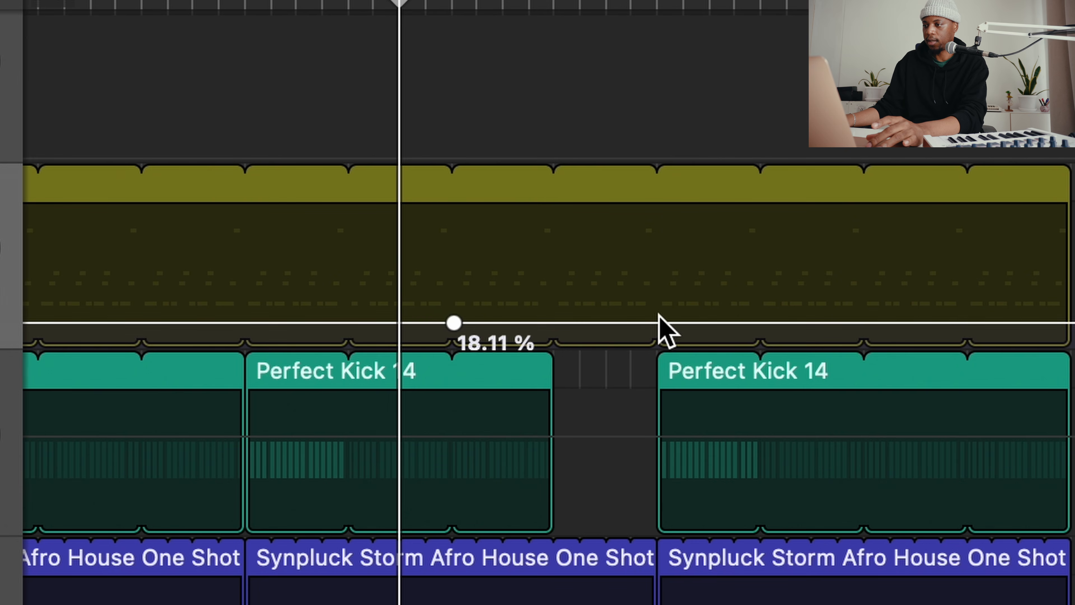
{"action": "left_click", "coordinate": [662, 323]}
{"action": "left_click", "coordinate": [564, 323]}
{"action": "left_click_drag", "start_coordinate": [564, 323], "coordinate": [589, 210]}
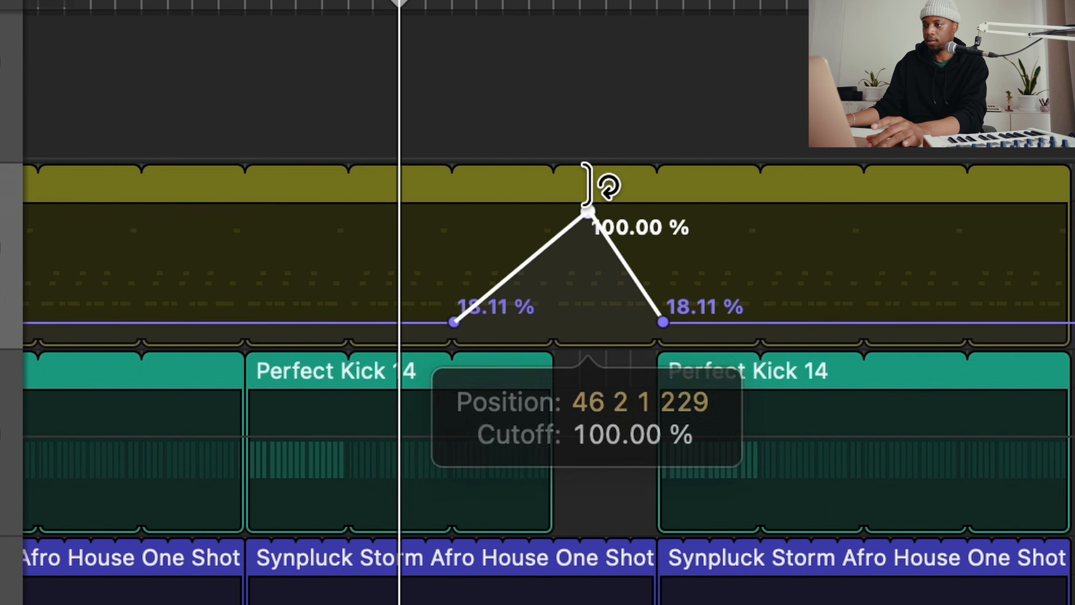
{"action": "left_click_drag", "start_coordinate": [621, 255], "coordinate": [656, 180]}
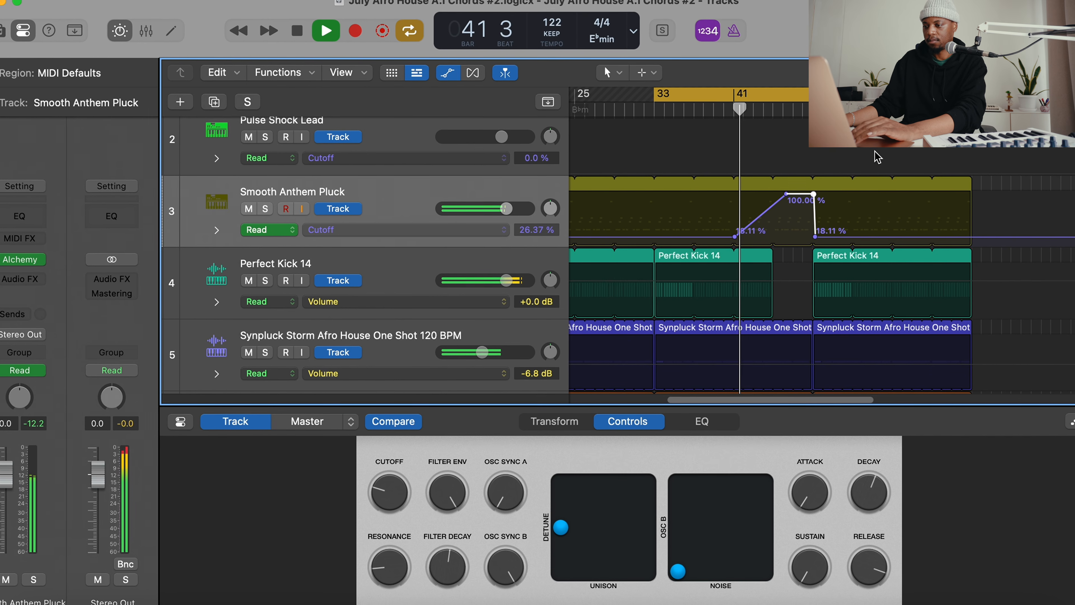
Listen to the Cutoff sweep on the pluck during playback and hide the inspector
{"action": "scroll", "coordinate": [685, 299], "scroll_direction": "right", "scroll_amount": 5}
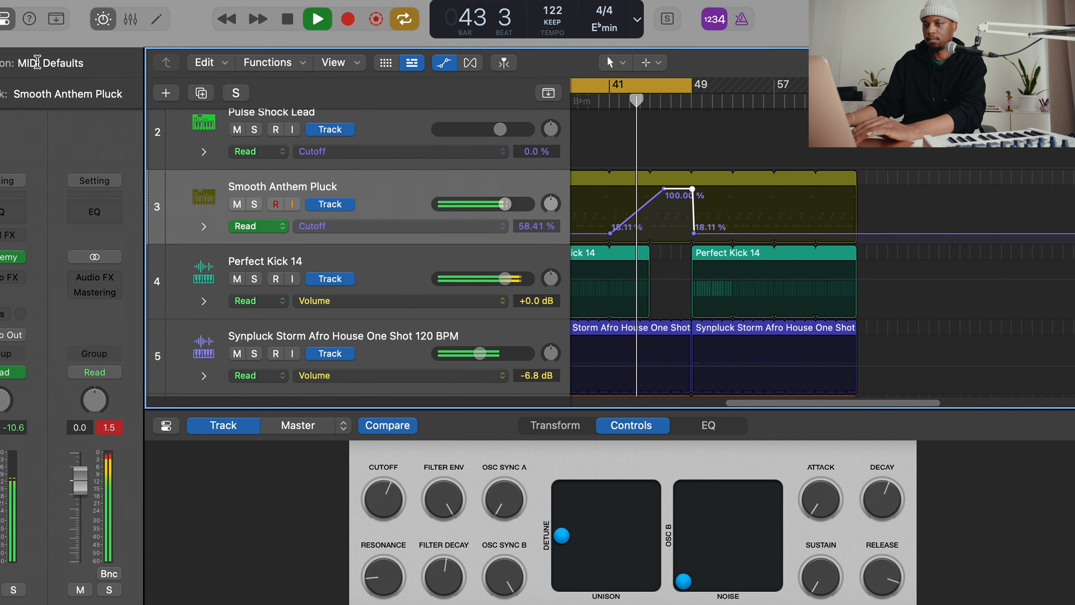
{"action": "left_click", "coordinate": [9, 22]}
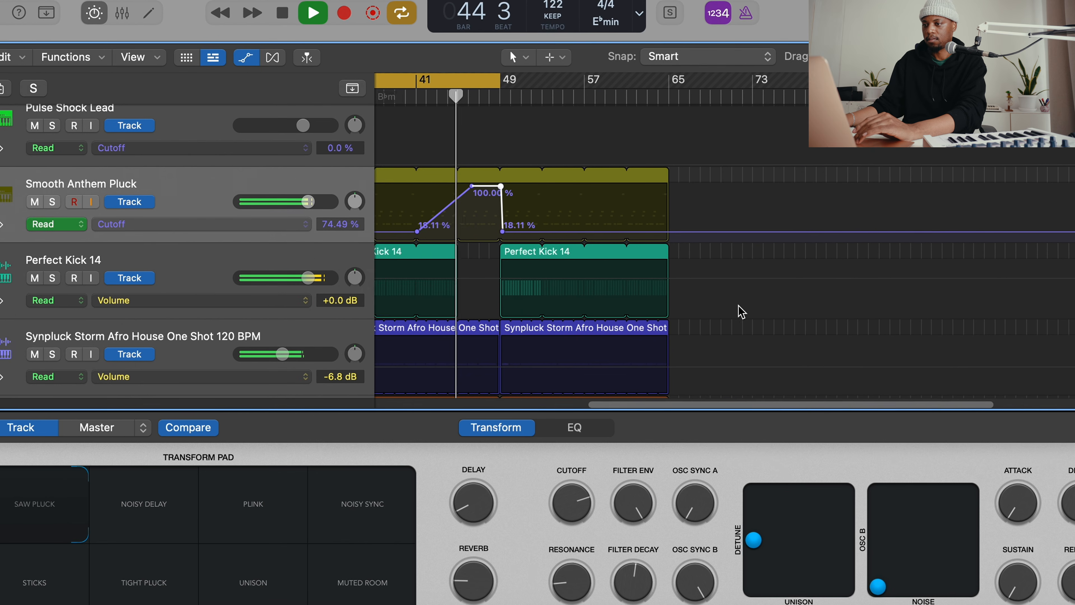
{"action": "scroll", "coordinate": [739, 306], "scroll_direction": "left", "scroll_amount": 1}
{"action": "scroll", "coordinate": [740, 305], "scroll_direction": "down", "scroll_amount": 1}
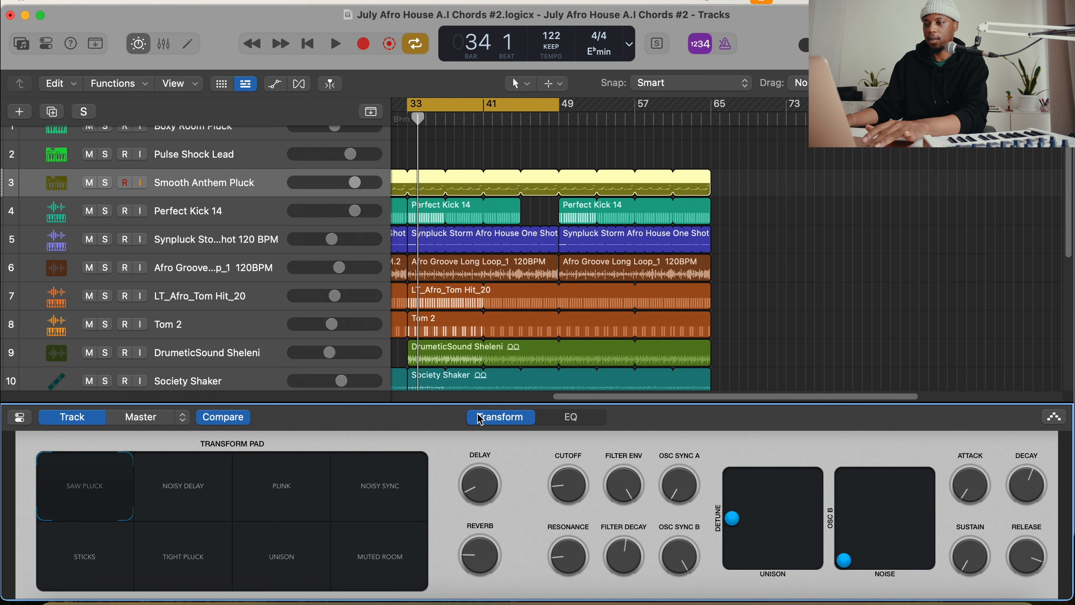
Show the track automation again and set the pluck's Delay to 19.69 %
{"action": "key", "text": "a"}
{"action": "left_click", "coordinate": [488, 491]}
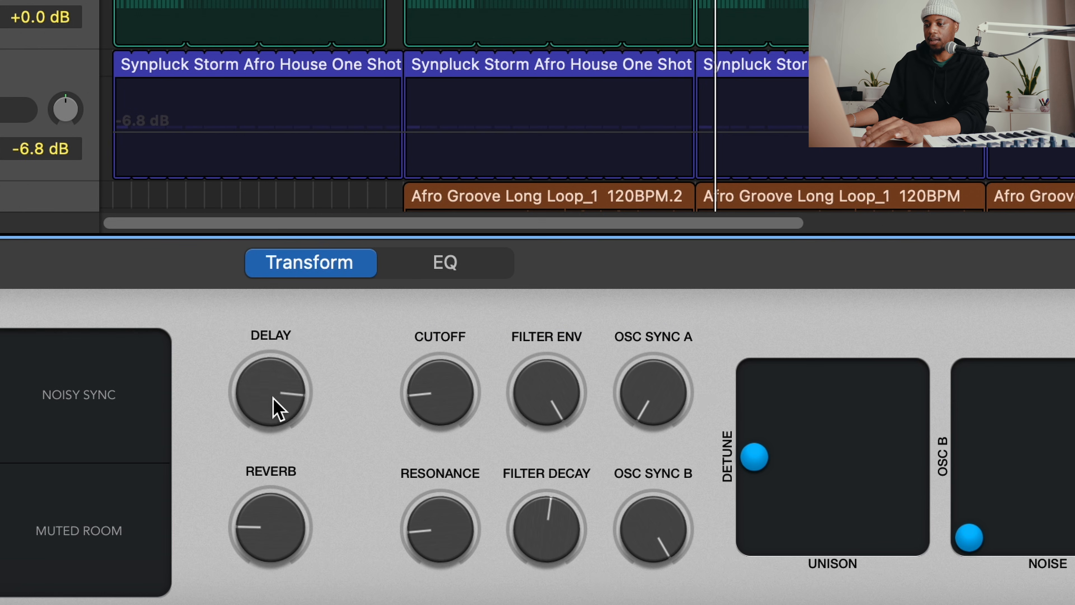
{"action": "left_click_drag", "start_coordinate": [277, 399], "coordinate": [289, 534]}
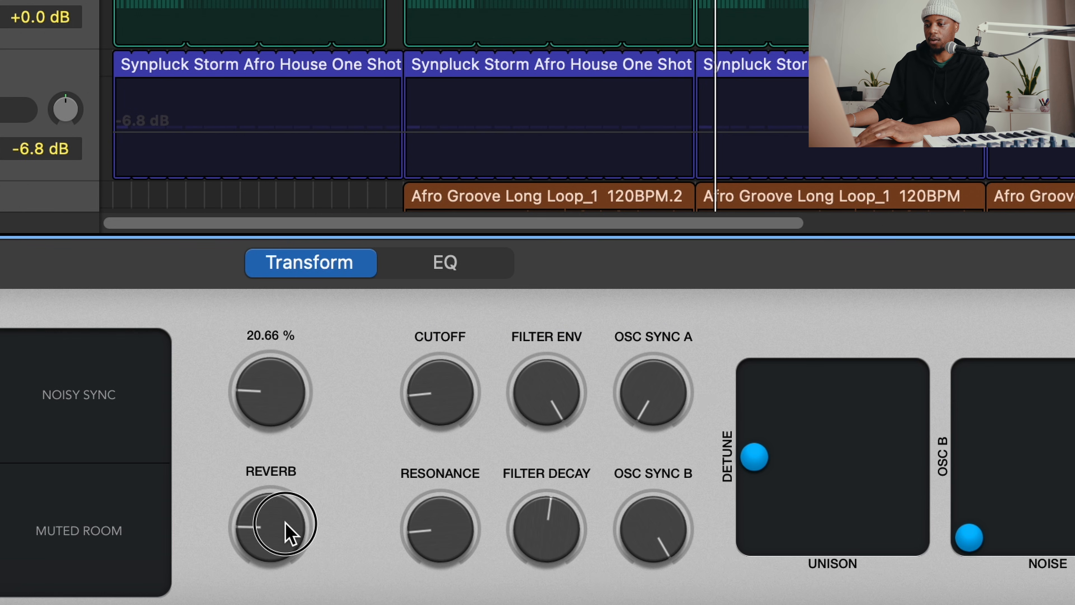
{"action": "left_click", "coordinate": [283, 401]}
{"action": "left_click_drag", "start_coordinate": [283, 402], "coordinate": [281, 404]}
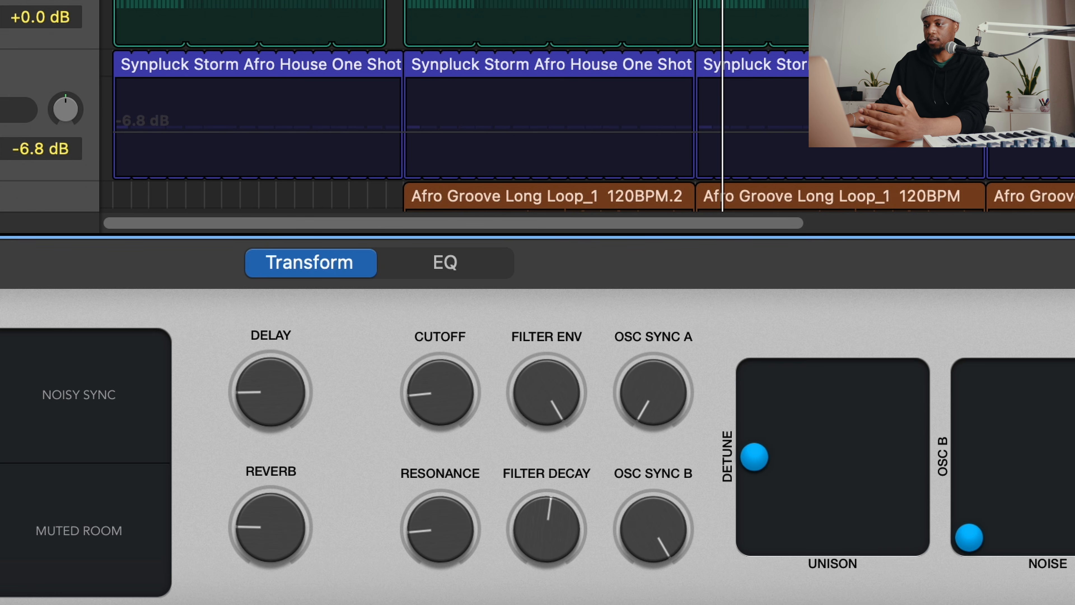
Automate the pluck's Delay to ramp from 19.69 % at bar 41 to 100 % at bar 49 and drop straight back
{"action": "key", "text": "Tab"}
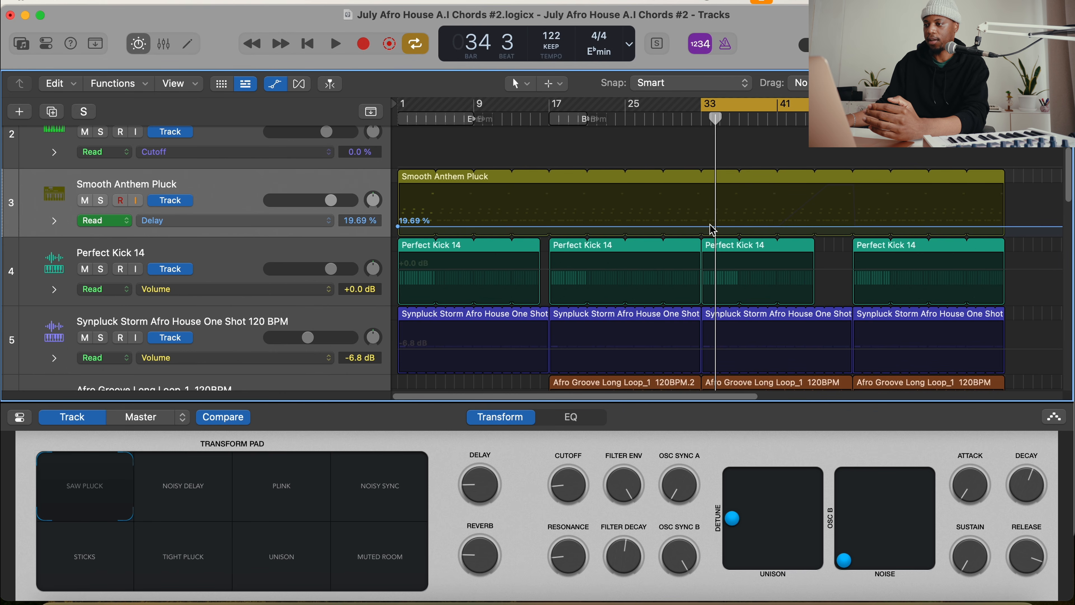
{"action": "left_click", "coordinate": [776, 227]}
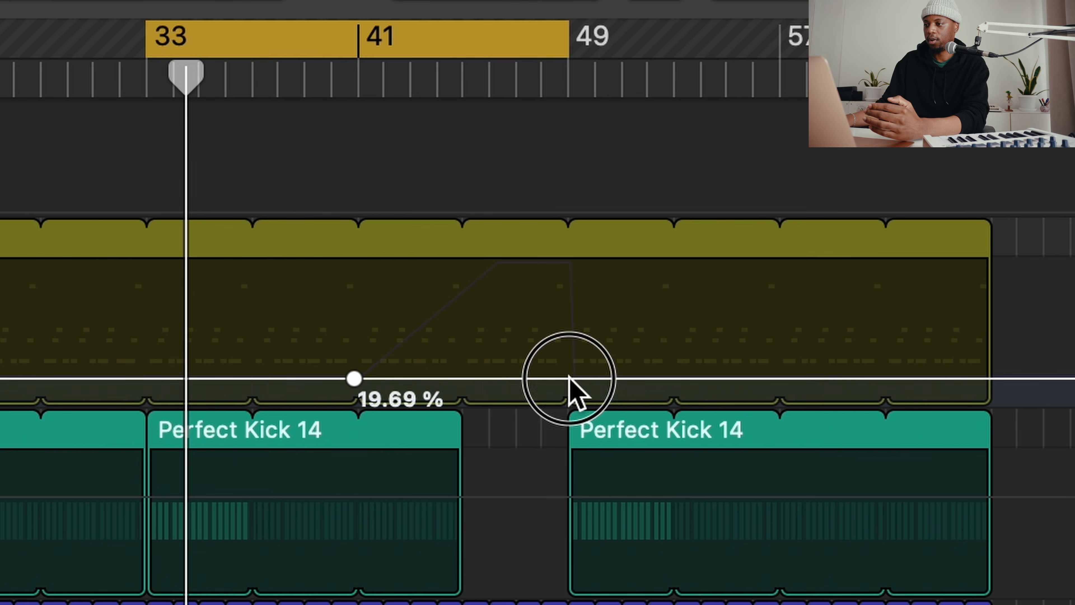
{"action": "left_click", "coordinate": [568, 378]}
{"action": "left_click", "coordinate": [495, 377]}
{"action": "left_click_drag", "start_coordinate": [495, 378], "coordinate": [568, 265]}
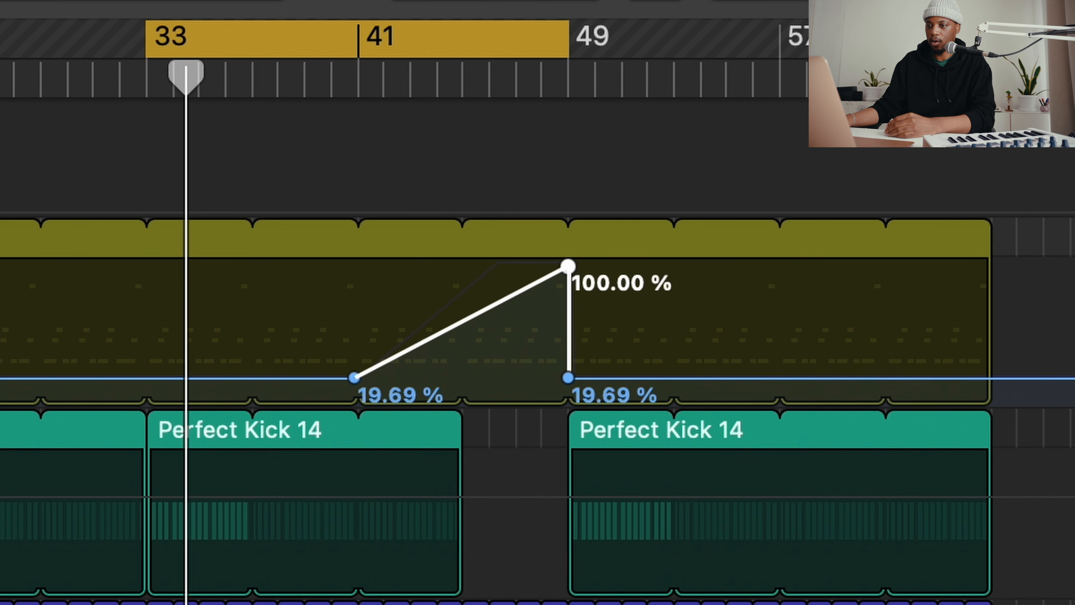
Display the pluck's Cutoff automation for comparison and switch the lane back to Delay
{"action": "left_click", "coordinate": [260, 222]}
{"action": "left_click", "coordinate": [313, 239]}
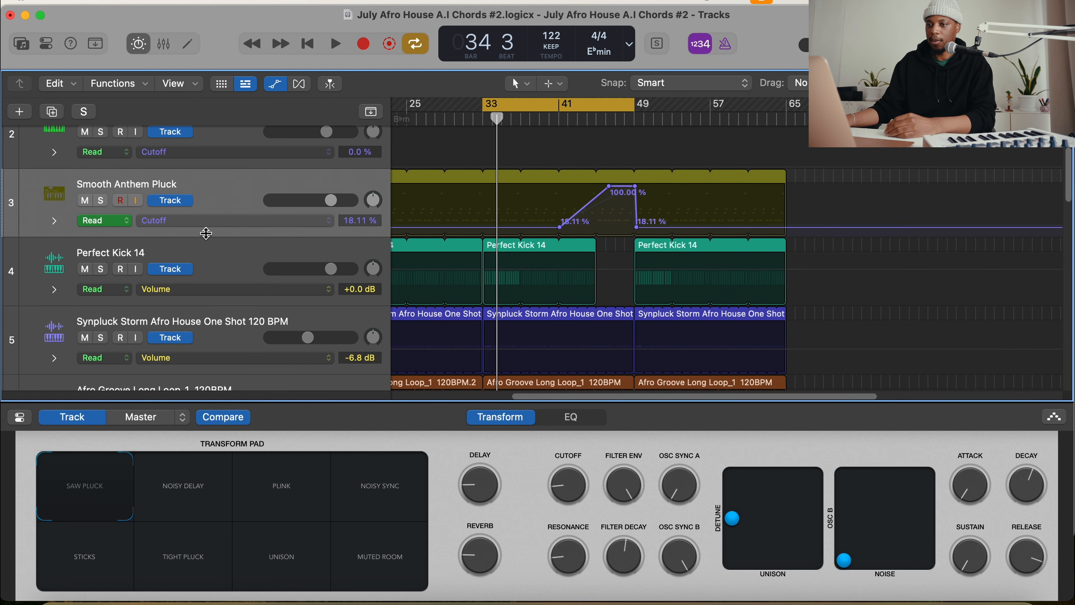
{"action": "left_click", "coordinate": [207, 221]}
{"action": "left_click", "coordinate": [216, 206]}
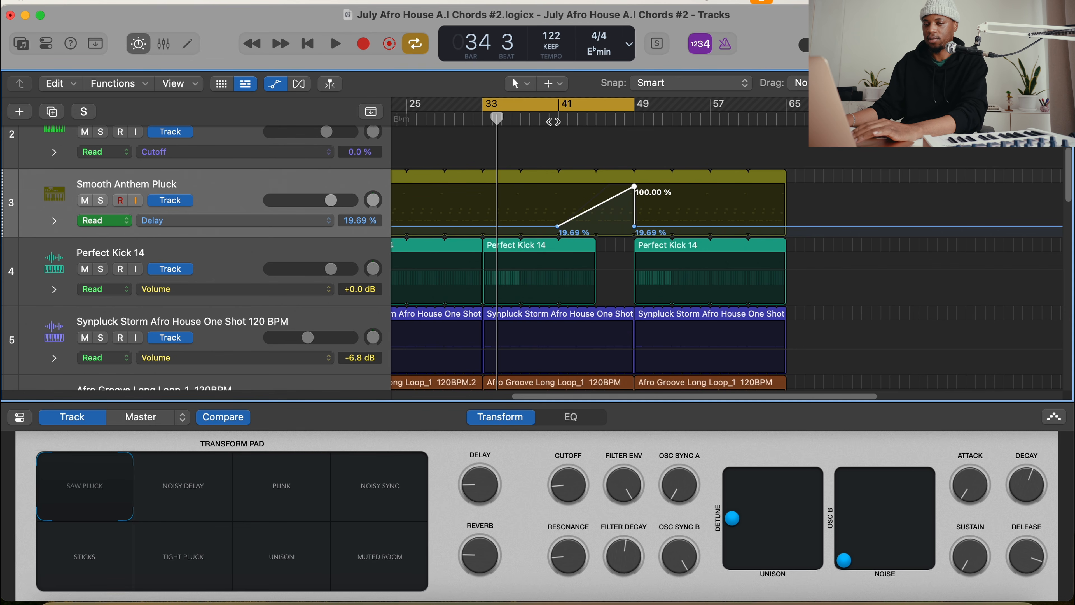
Set the cycle range to bars 41 to 49 and play back the Delay ramp
{"action": "left_click_drag", "start_coordinate": [550, 101], "coordinate": [625, 104]}
{"action": "left_click_drag", "start_coordinate": [703, 104], "coordinate": [641, 110]}
{"action": "key", "text": "space"}
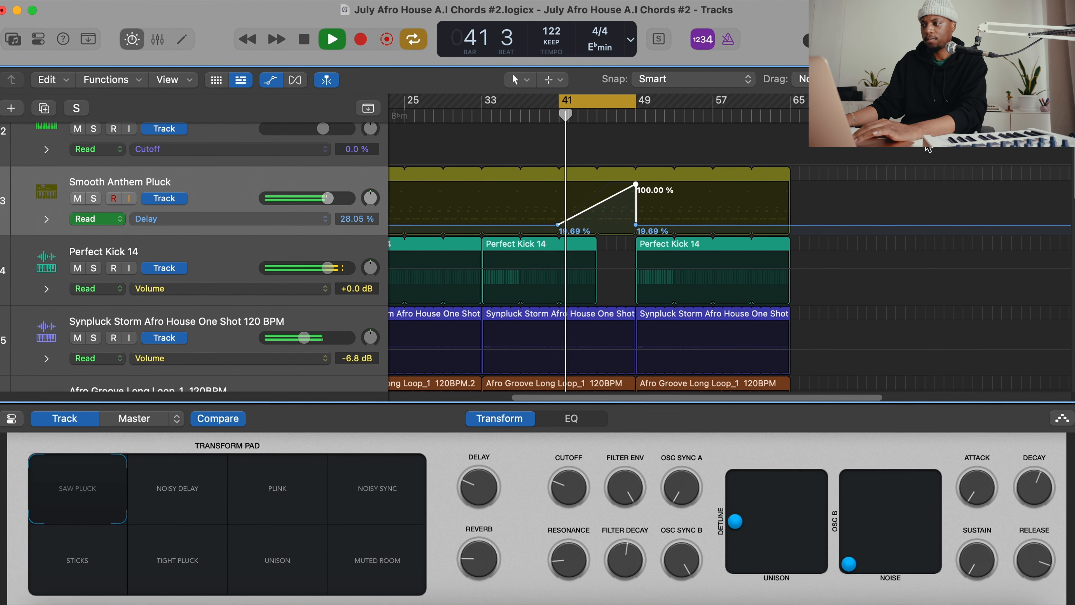
{"action": "key", "text": "super+Right"}
{"action": "key", "text": "super+Right"}
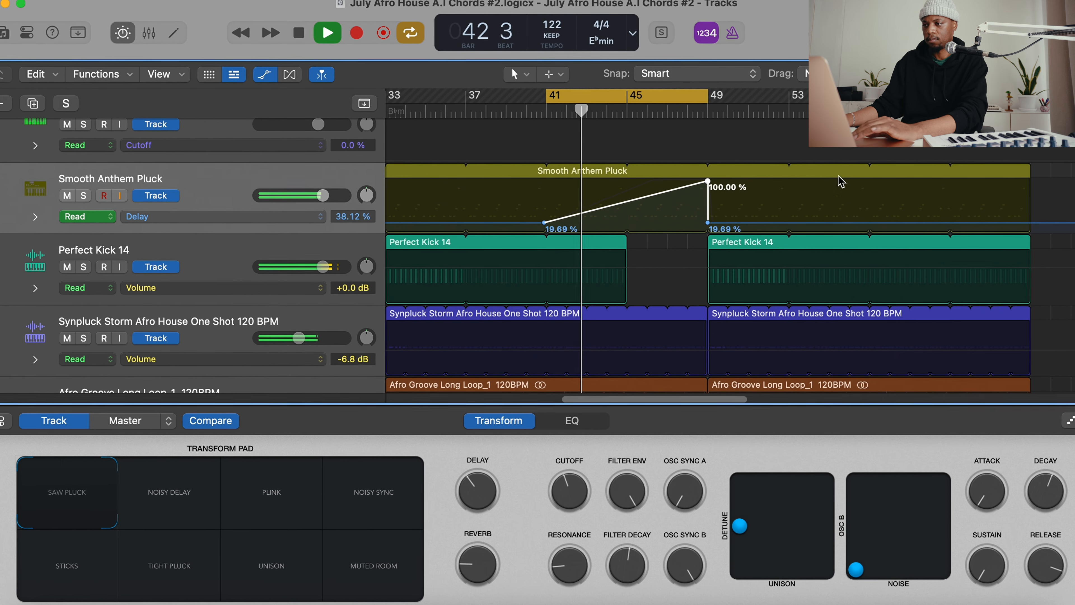
{"action": "scroll", "coordinate": [816, 204], "scroll_direction": "right", "scroll_amount": 2}
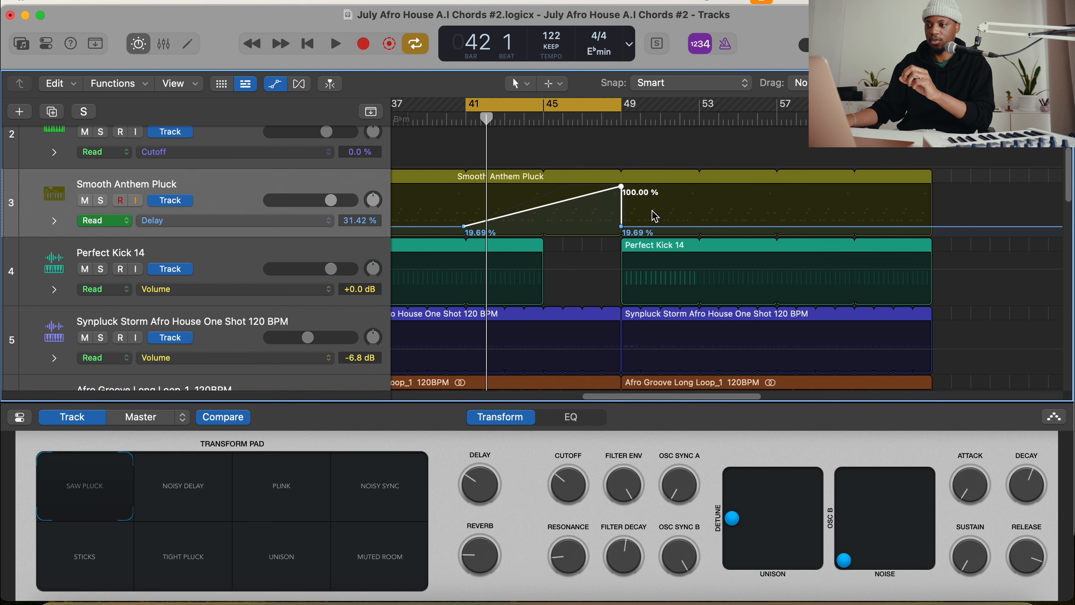
Delete the pluck's Delay automation points between bars 41 and 49 and hide the track automation
{"action": "left_click_drag", "start_coordinate": [658, 194], "coordinate": [469, 231]}
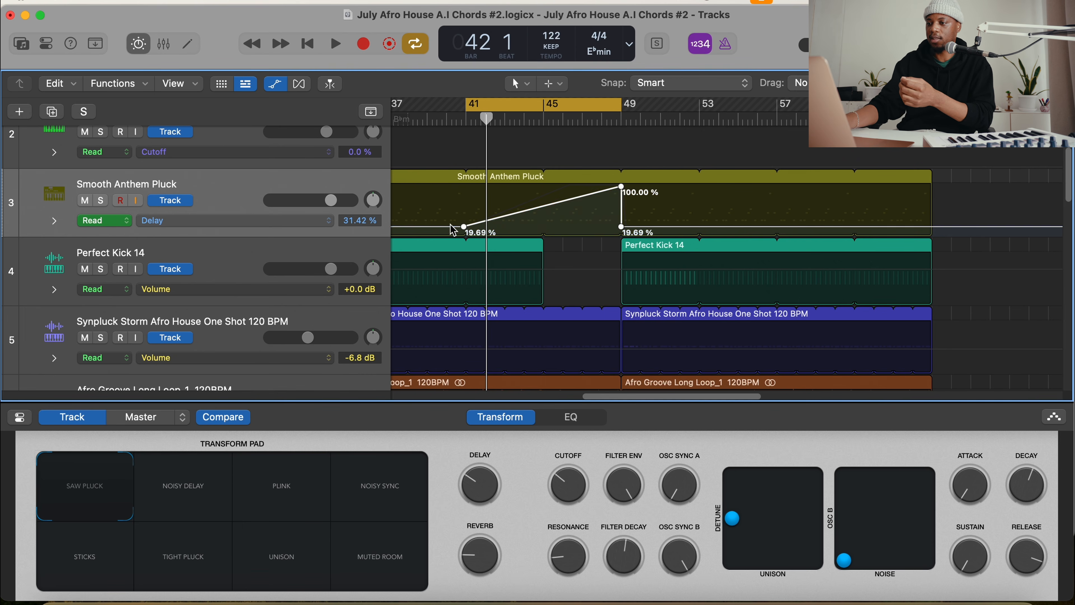
{"action": "key", "text": "Delete"}
{"action": "key", "text": "a"}
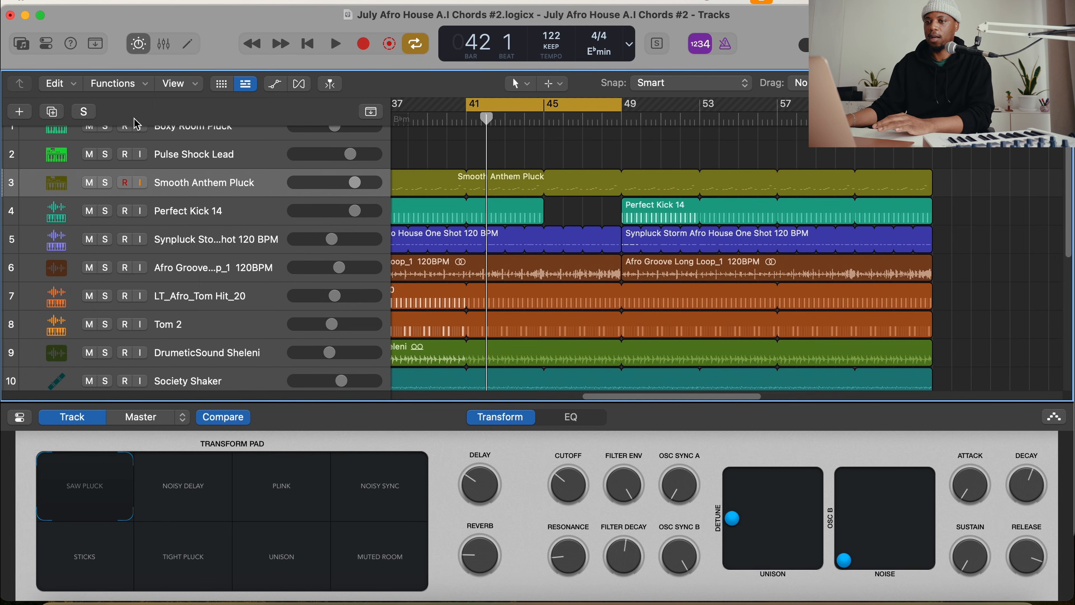
Show the inspector and insert a stereo Tape Delay as an audio effect on the Smooth Anthem Pluck channel
{"action": "left_click", "coordinate": [46, 44]}
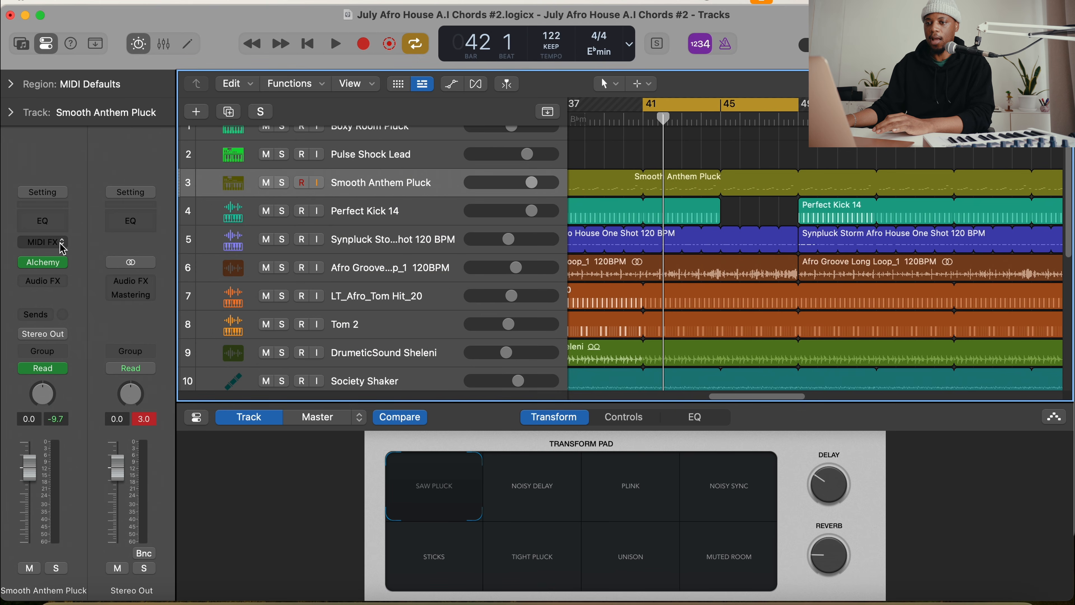
{"action": "left_click", "coordinate": [48, 243]}
{"action": "left_click", "coordinate": [60, 156]}
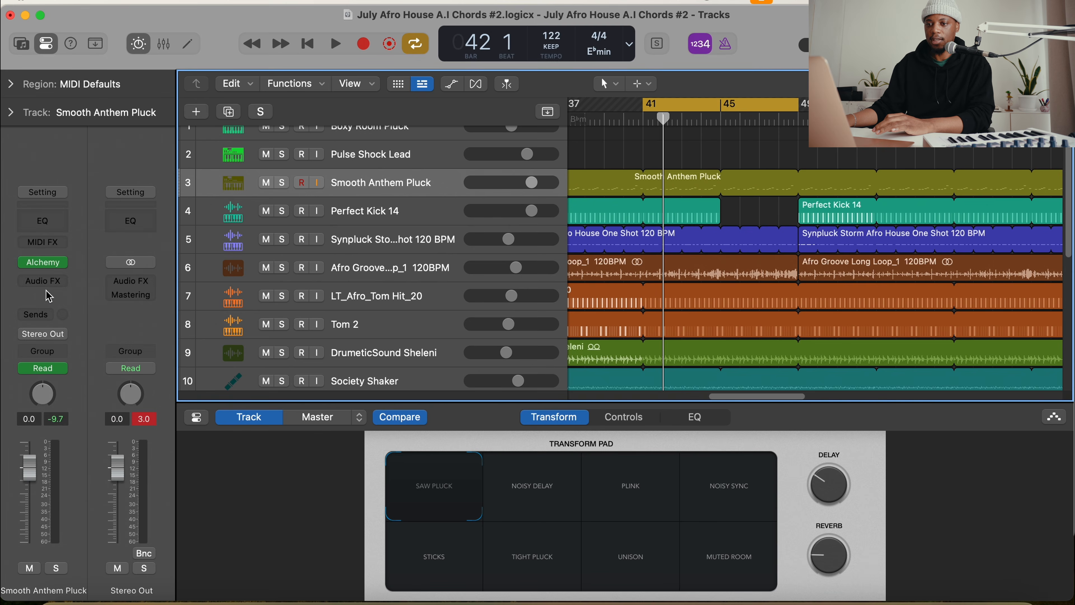
{"action": "left_click", "coordinate": [42, 281]}
{"action": "mouse_move", "coordinate": [79, 299]}
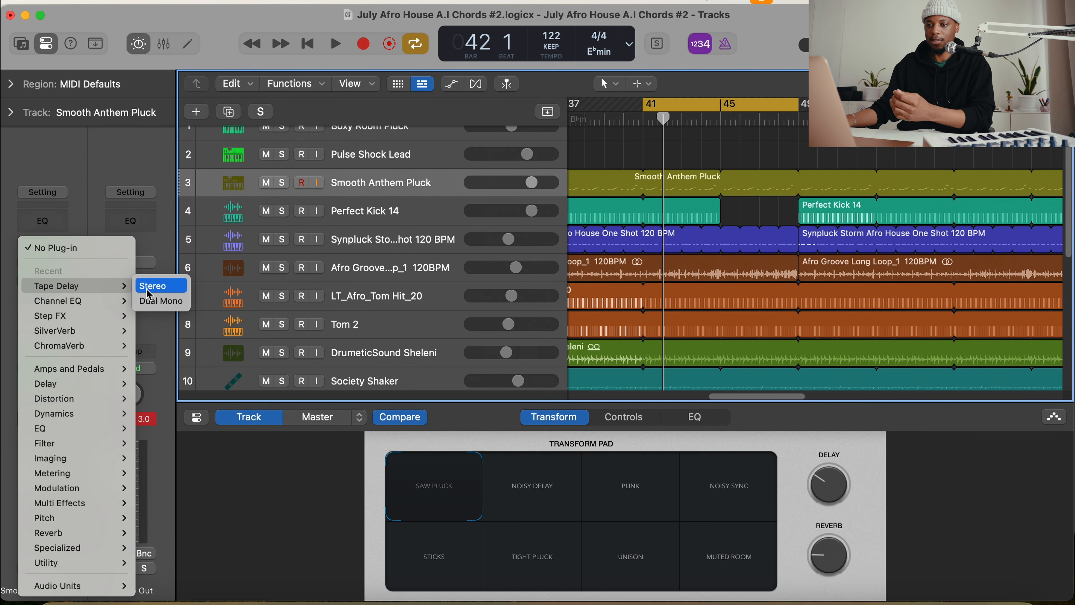
{"action": "left_click", "coordinate": [148, 291]}
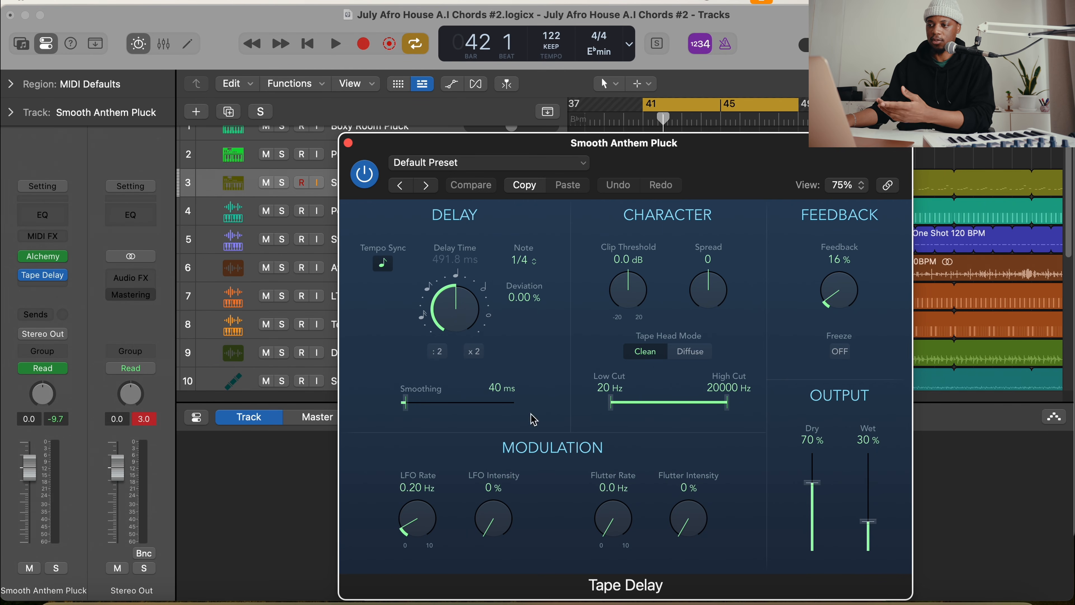
Set the Tape Delay to 100 % dry, 80 % feedback, a spread of 100 and 58 % wet
{"action": "left_click_drag", "start_coordinate": [821, 491], "coordinate": [823, 409]}
{"action": "left_click_drag", "start_coordinate": [716, 143], "coordinate": [467, 109]}
{"action": "left_click_drag", "start_coordinate": [596, 272], "coordinate": [600, 209]}
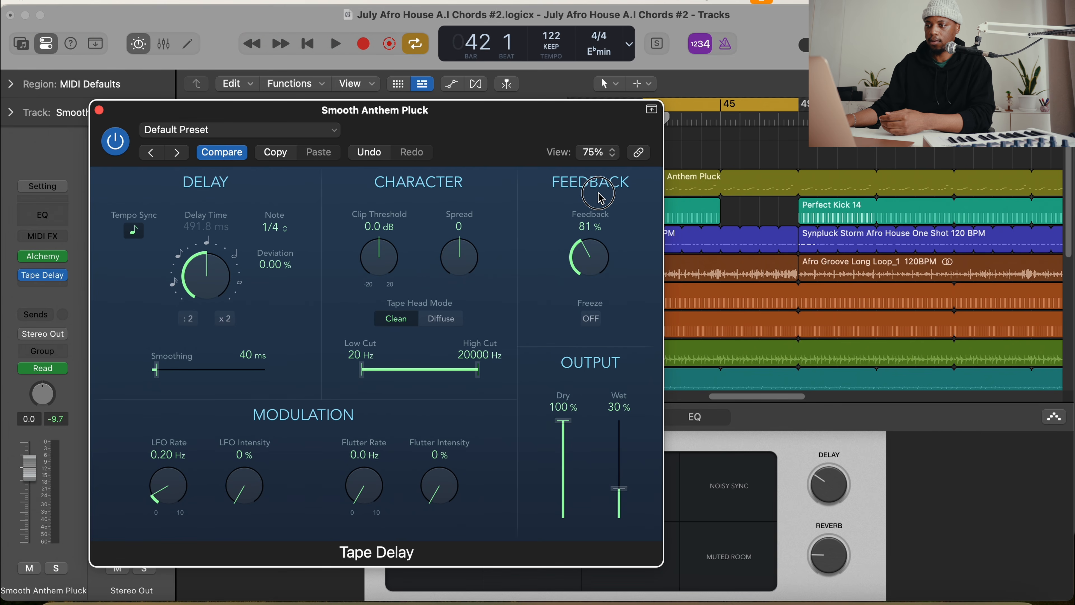
{"action": "left_click_drag", "start_coordinate": [462, 256], "coordinate": [470, 170]}
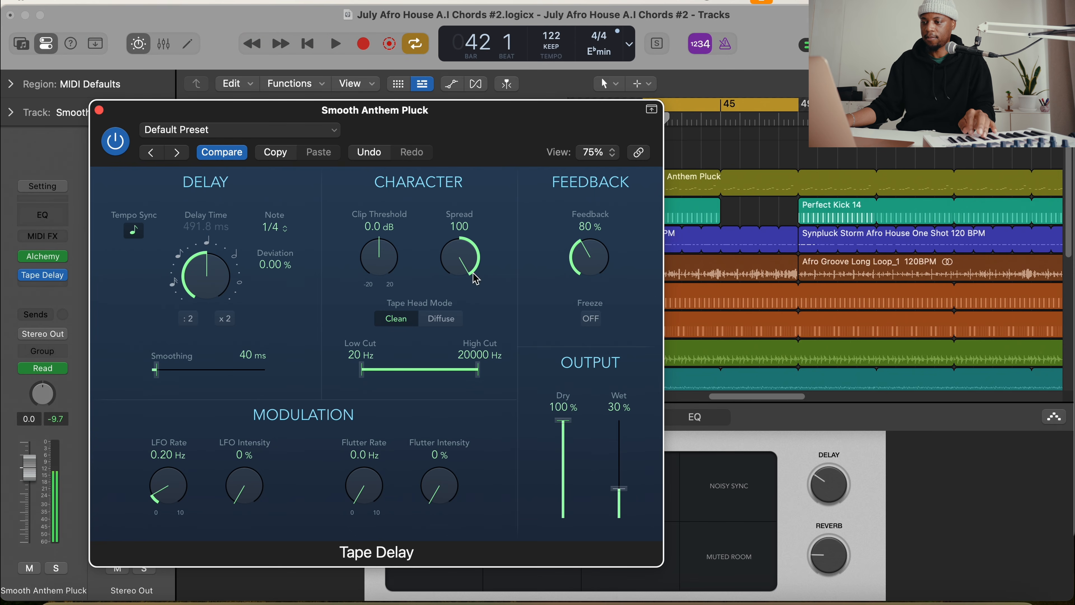
{"action": "left_click_drag", "start_coordinate": [624, 494], "coordinate": [624, 467]}
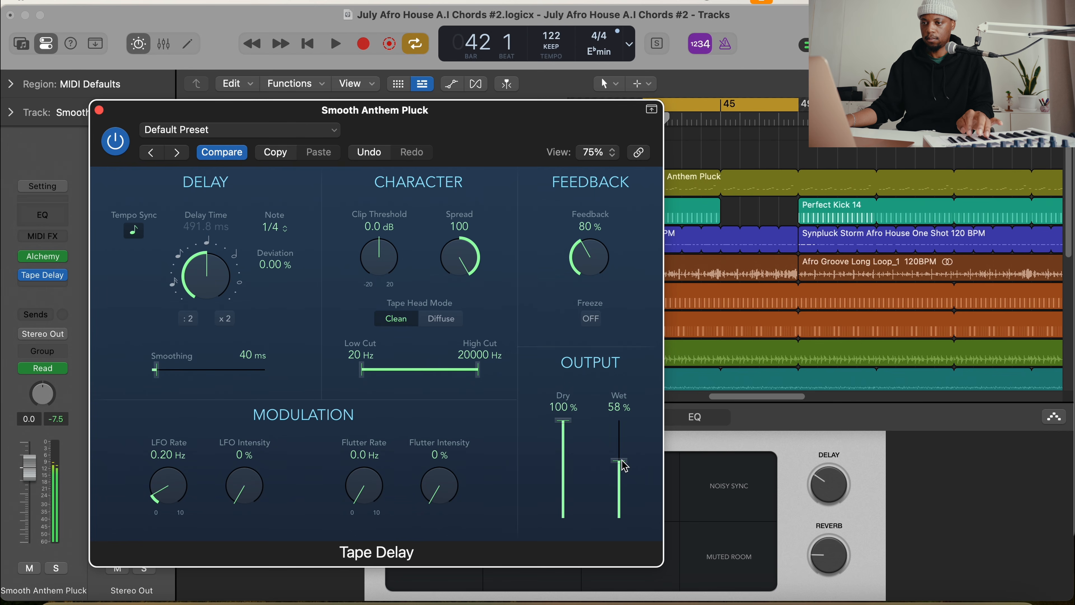
Set the Tape Delay's note value to 1/8 and its high cut to 2300 Hz, then close the plug-in window
{"action": "left_click", "coordinate": [273, 228]}
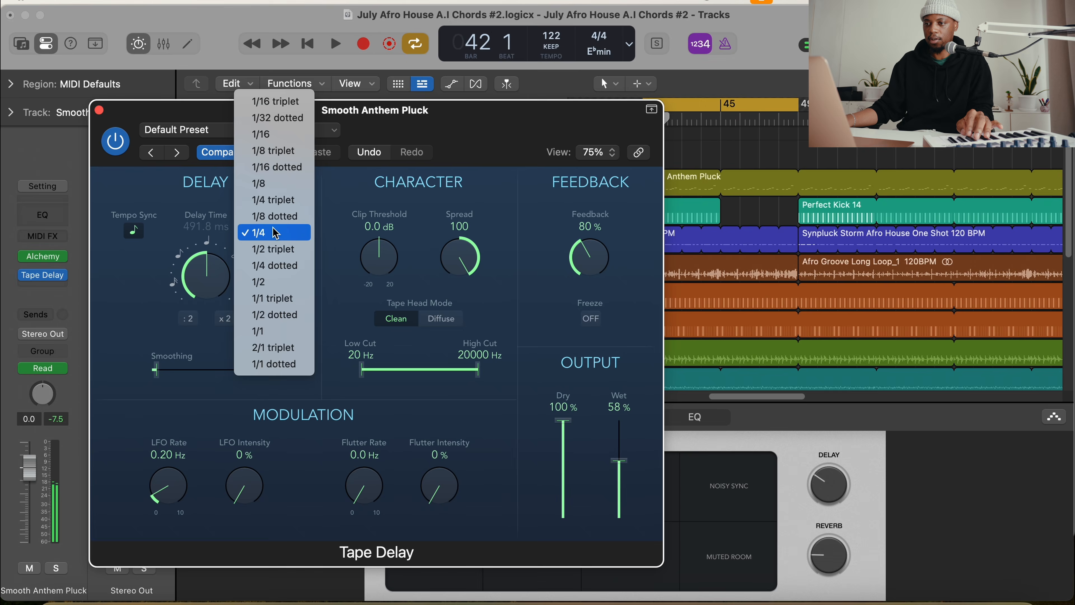
{"action": "left_click", "coordinate": [278, 191]}
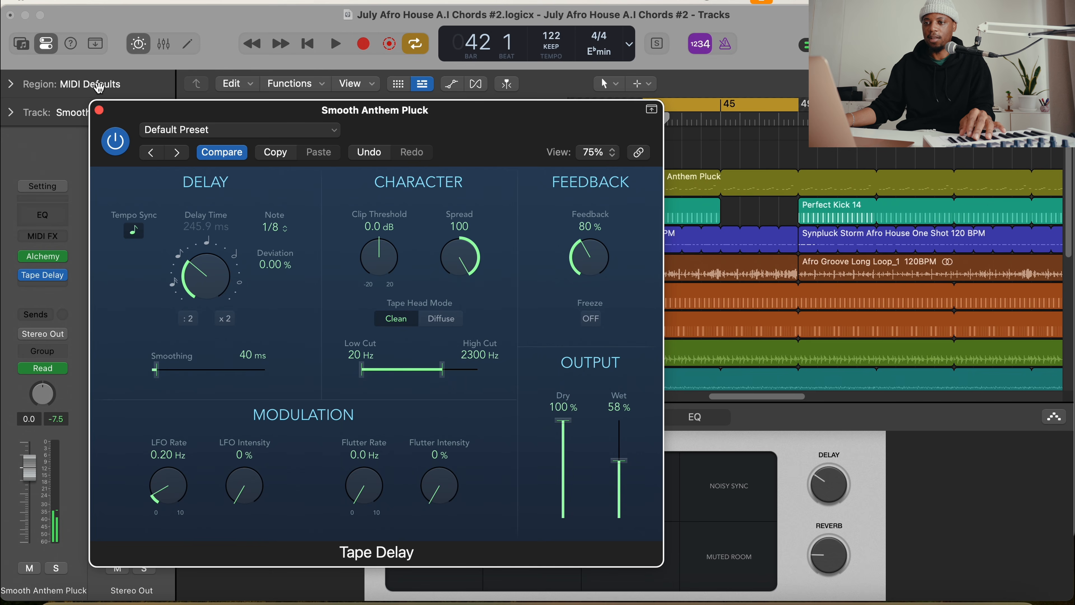
{"action": "left_click", "coordinate": [100, 110]}
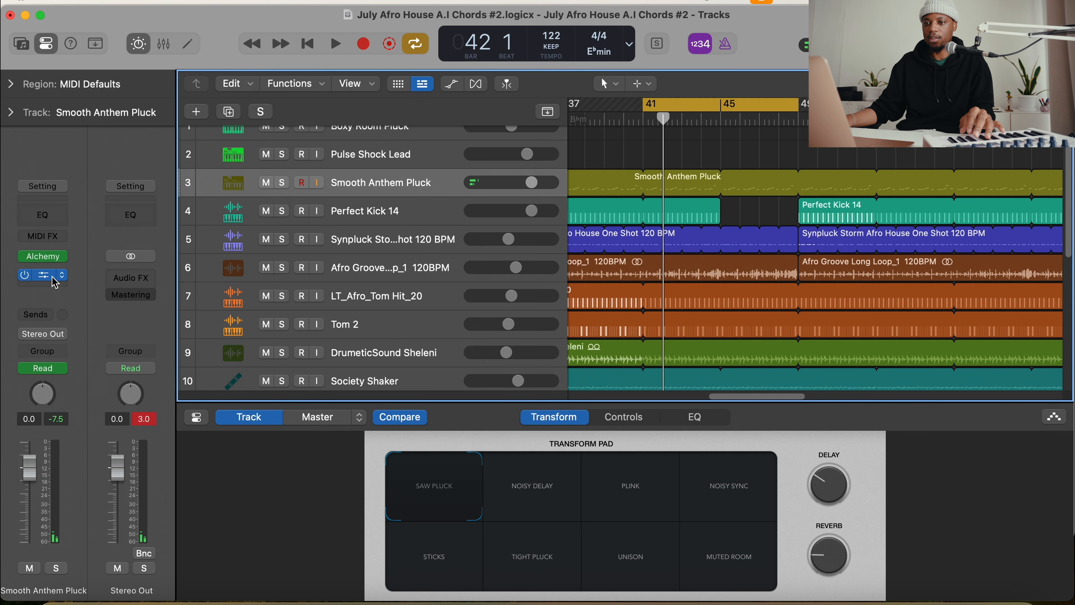
Reopen the pluck's Tape Delay, lower its wet output to 0 %, and show the track automation
{"action": "left_click", "coordinate": [43, 276]}
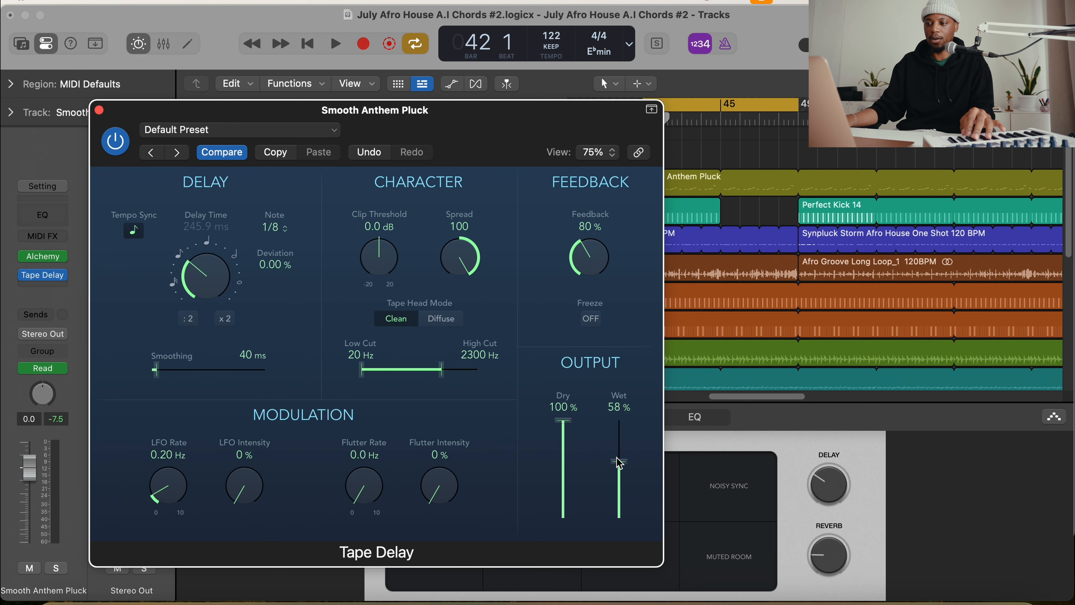
{"action": "left_click_drag", "start_coordinate": [619, 464], "coordinate": [623, 522]}
{"action": "key", "text": "a"}
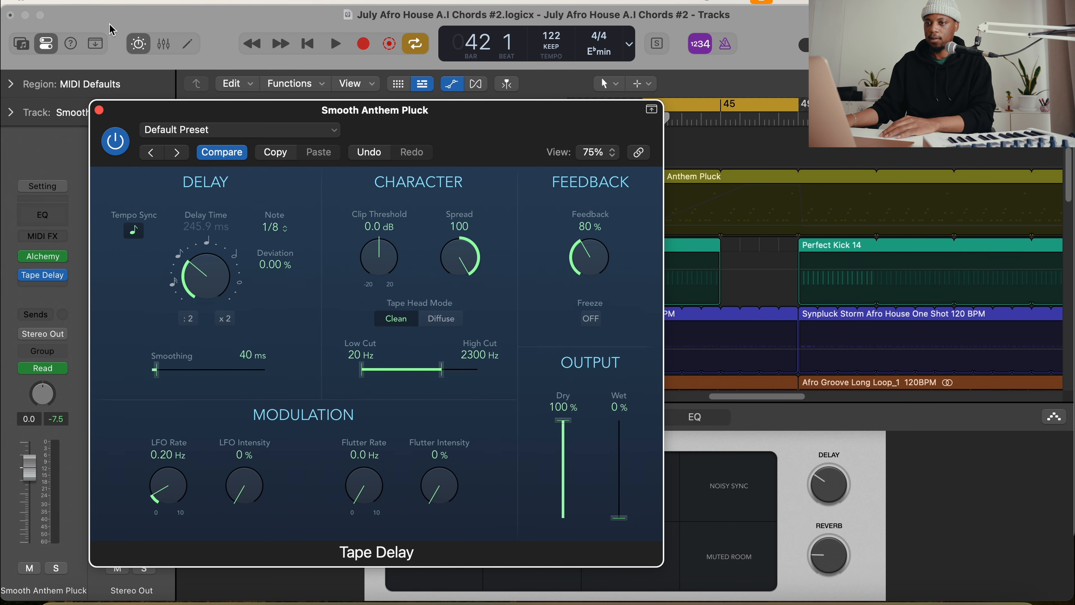
{"action": "left_click", "coordinate": [100, 112]}
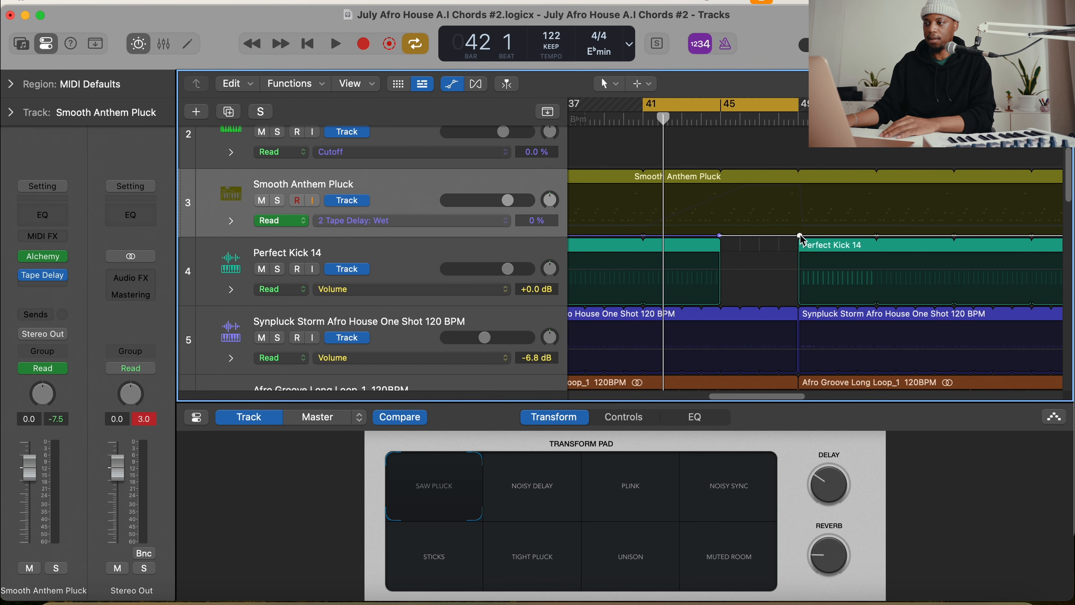
Draw a Tape Delay Wet ramp from 0 % at bar 45 to 100 % at bar 49, dropping to 0, and extend the cycle to bar 53
{"action": "left_click_drag", "start_coordinate": [759, 236], "coordinate": [799, 171]}
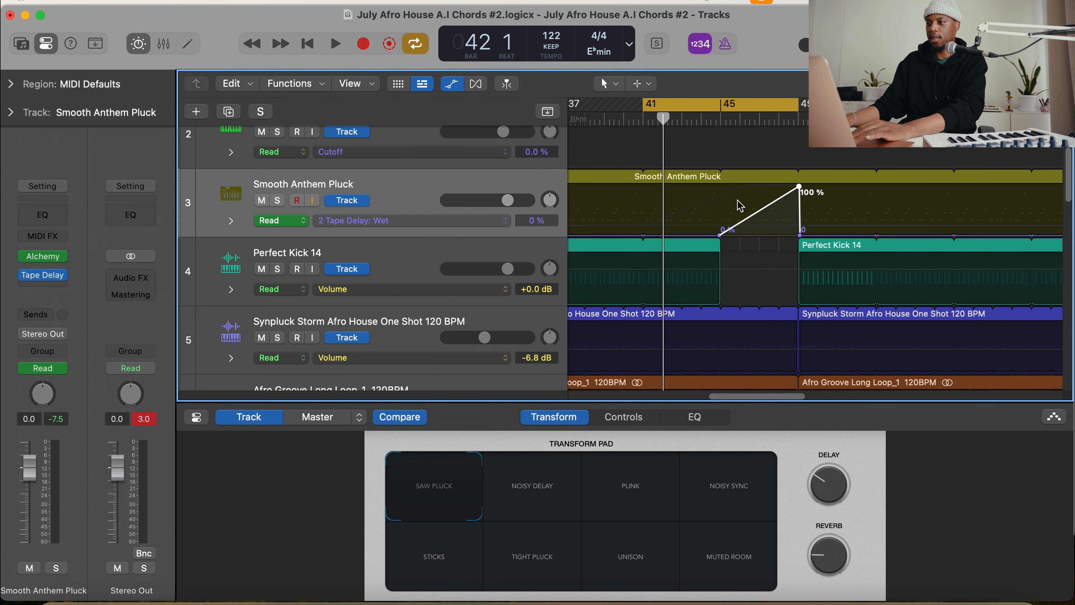
{"action": "key", "text": "space"}
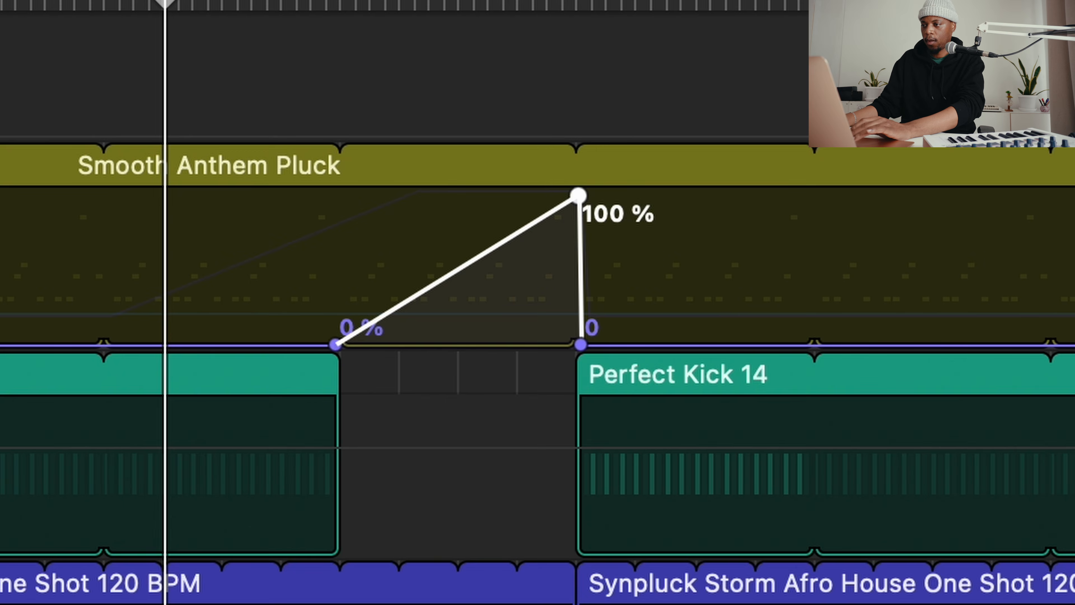
{"action": "left_click_drag", "start_coordinate": [577, 0], "coordinate": [815, 1]}
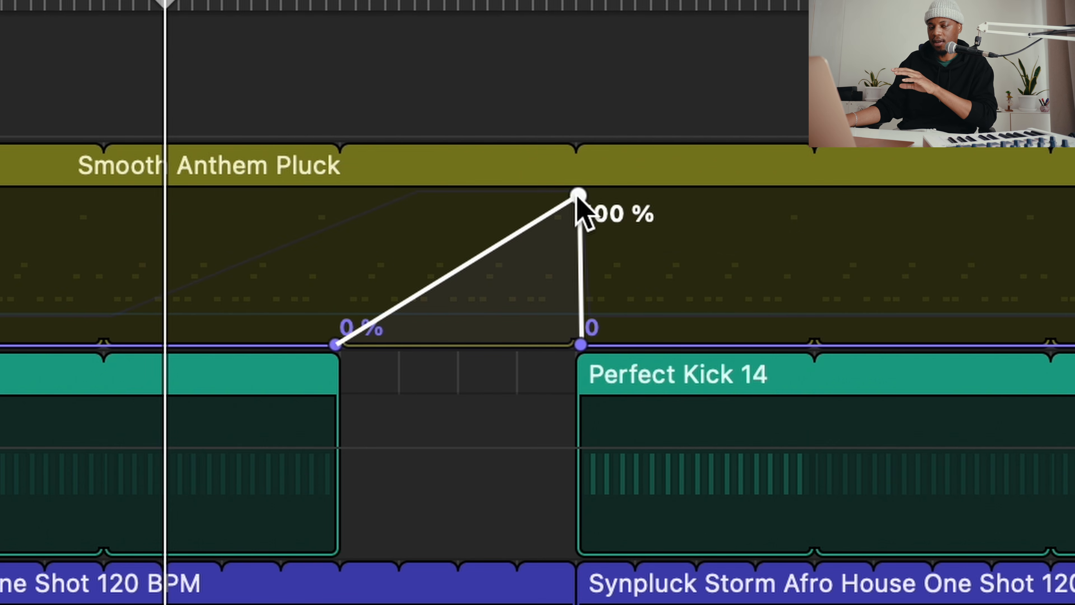
Lower the Tape Delay Wet automation peak at bar 49 to 62 % and play back the transition
{"action": "left_click_drag", "start_coordinate": [579, 195], "coordinate": [578, 257]}
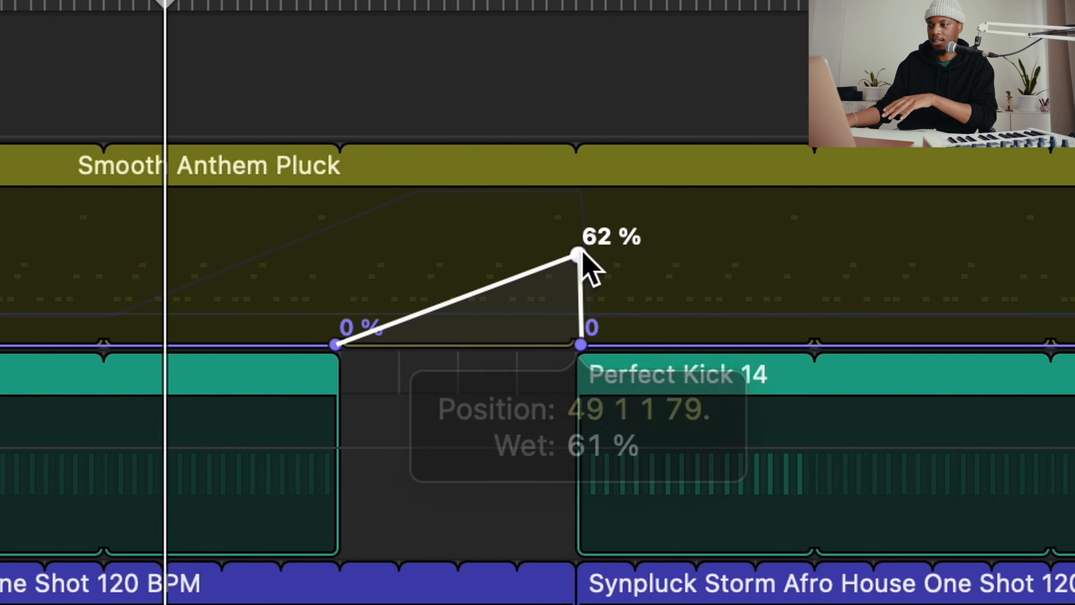
{"action": "key", "text": "space"}
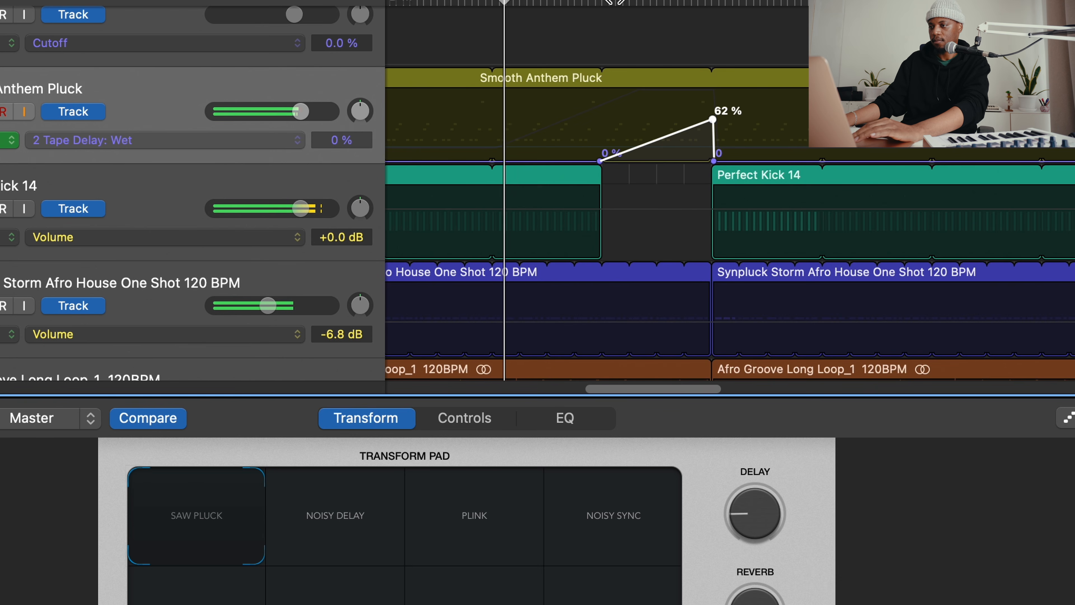
{"action": "scroll", "coordinate": [634, 120], "scroll_direction": "right", "scroll_amount": 4}
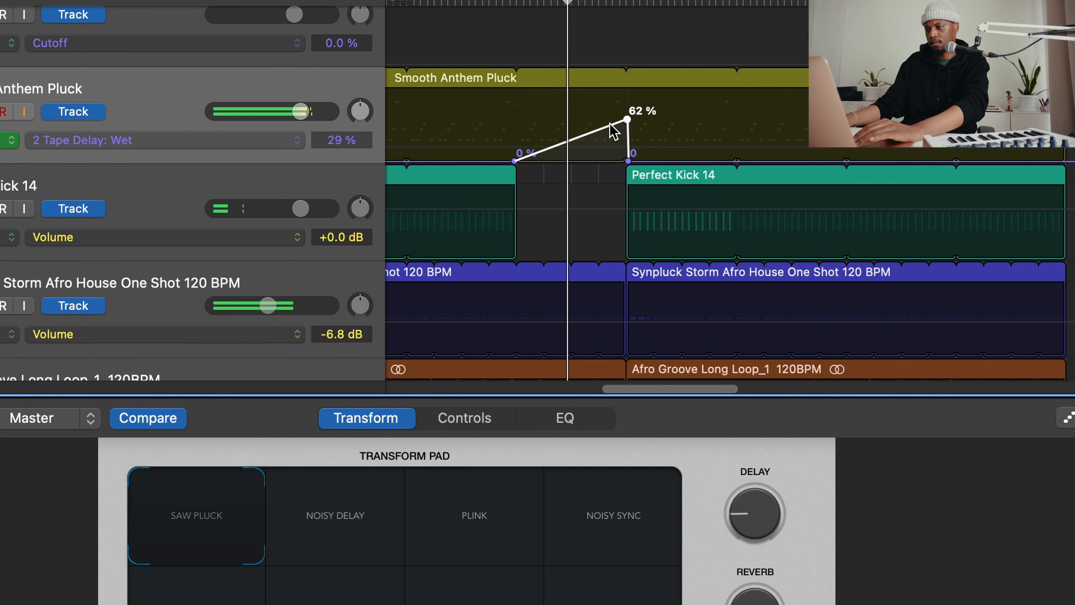
{"action": "scroll", "coordinate": [538, 133], "scroll_direction": "right", "scroll_amount": 2}
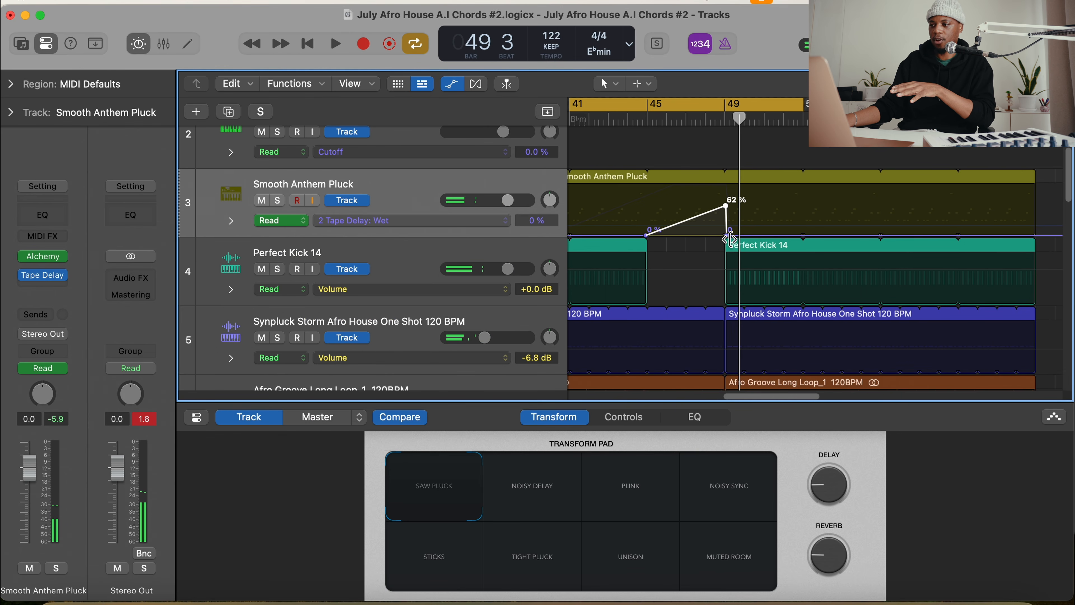
Stretch the Wet automation's fall to 0 % out to about bar 52 and play back the longer delay tail
{"action": "left_click_drag", "start_coordinate": [729, 236], "coordinate": [779, 235]}
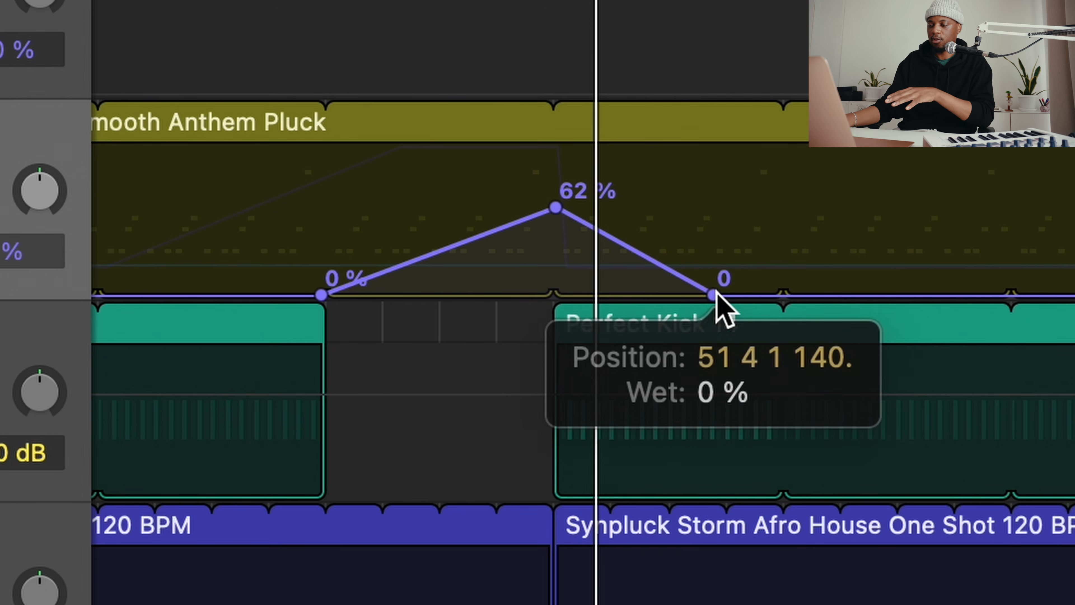
{"action": "left_click_drag", "start_coordinate": [716, 296], "coordinate": [715, 296]}
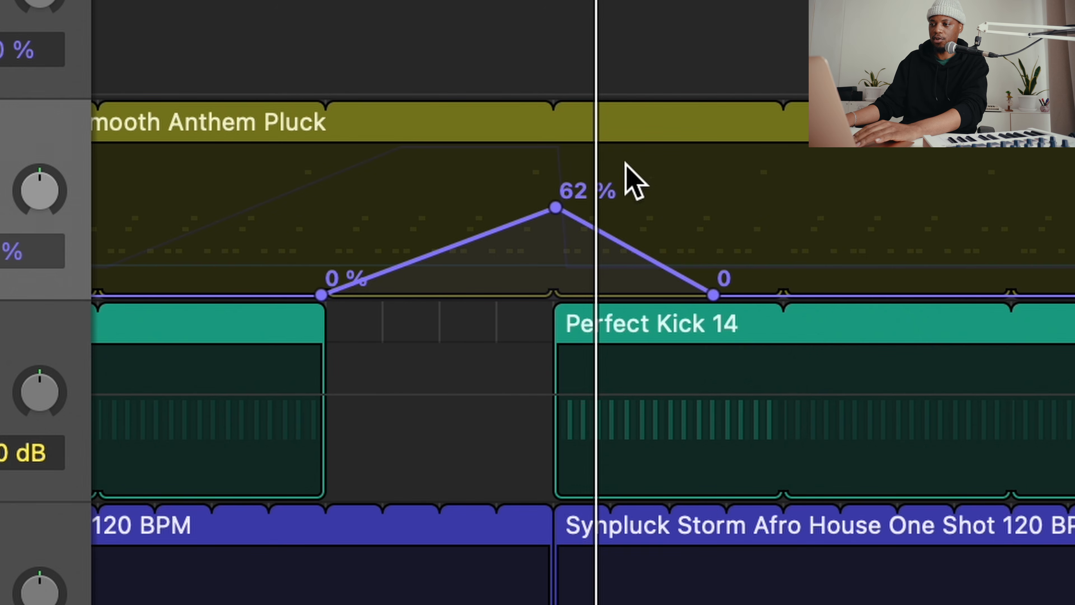
{"action": "left_click", "coordinate": [510, 0]}
{"action": "left_click", "coordinate": [508, 0]}
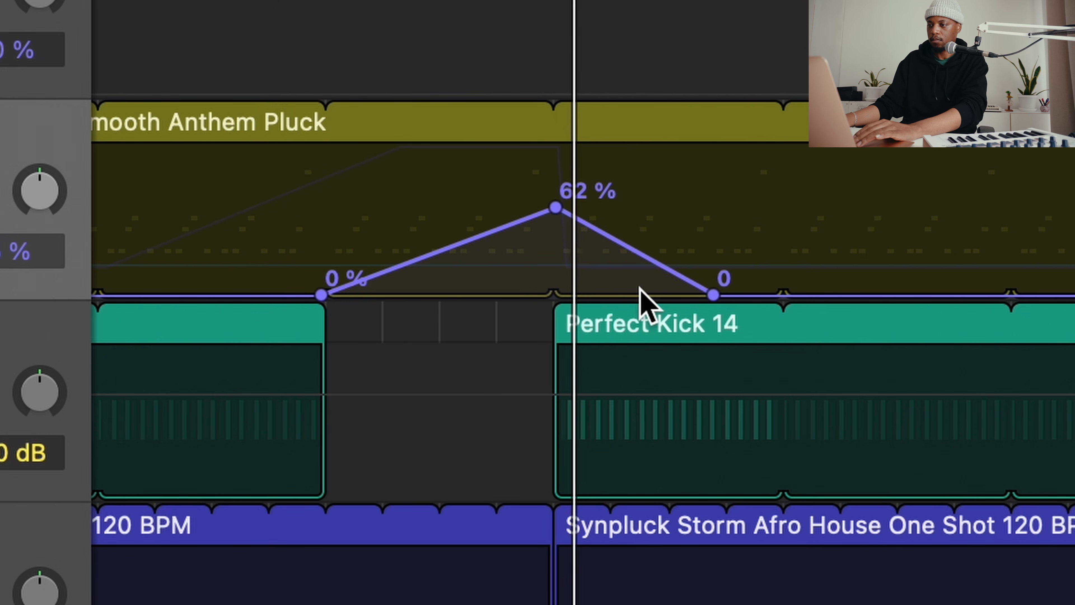
Move the closing 0 % point of the Tape Delay Wet automation to about half a bar past bar 49 and play back the transition
{"action": "left_click_drag", "start_coordinate": [714, 294], "coordinate": [588, 295]}
{"action": "key", "text": "space"}
{"action": "left_click", "coordinate": [542, 0]}
{"action": "key", "text": "space"}
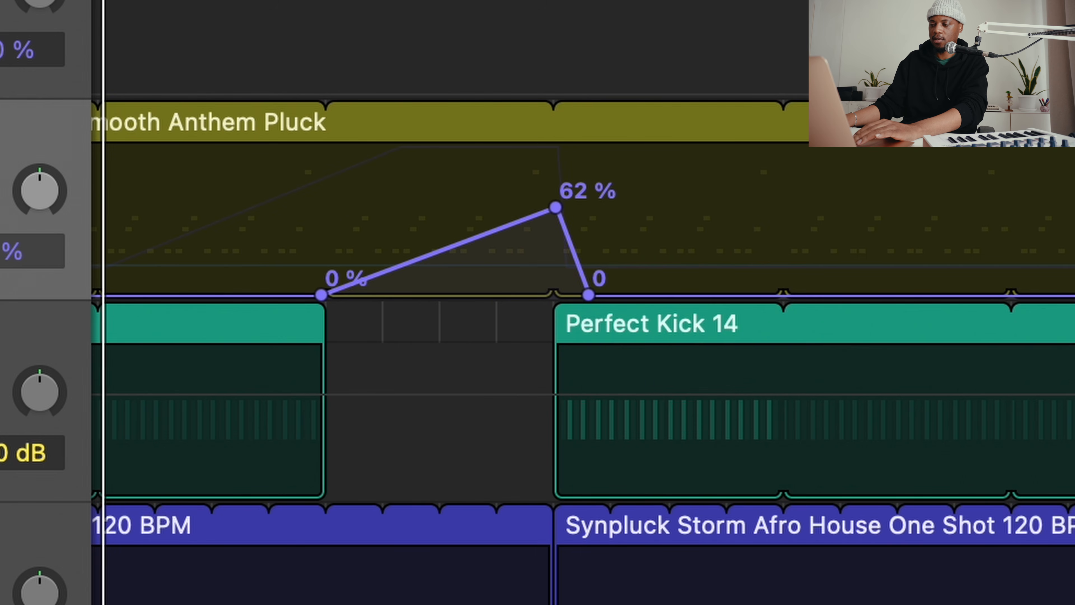
{"action": "left_click", "coordinate": [534, 0]}
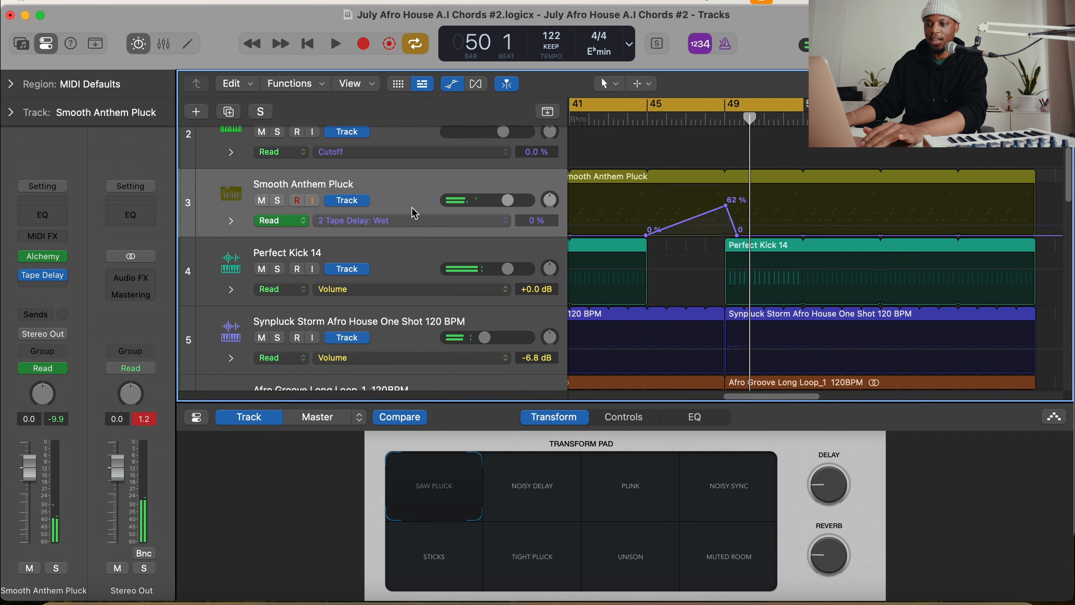
Insert SilverVerb after the Tape Delay on the Smooth Anthem Pluck channel and move its window clear of the automation lane
{"action": "left_click", "coordinate": [49, 291]}
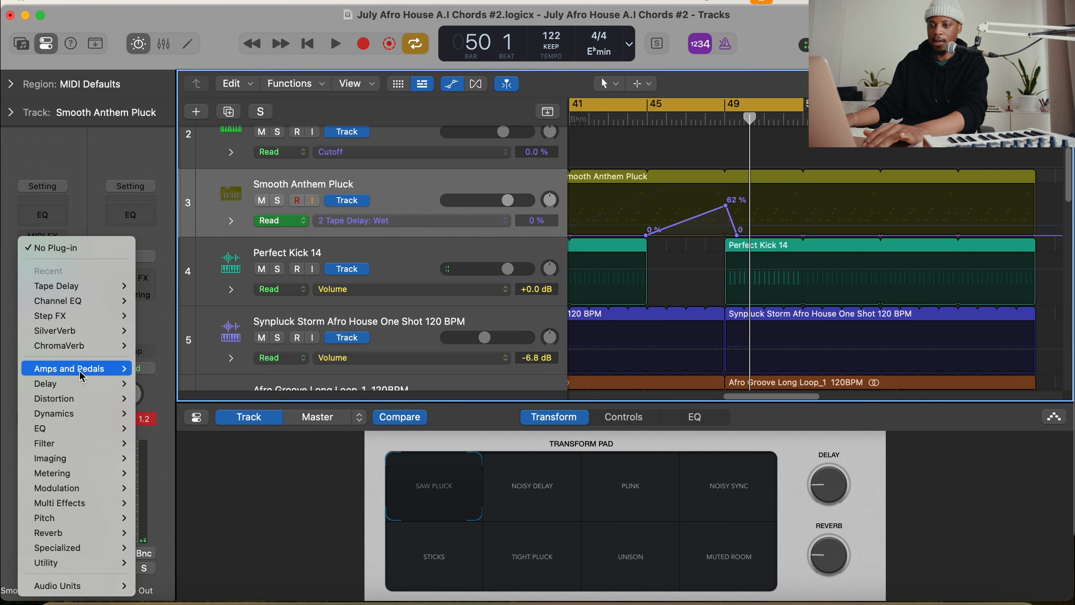
{"action": "left_click", "coordinate": [89, 334]}
{"action": "left_click_drag", "start_coordinate": [678, 206], "coordinate": [479, 265]}
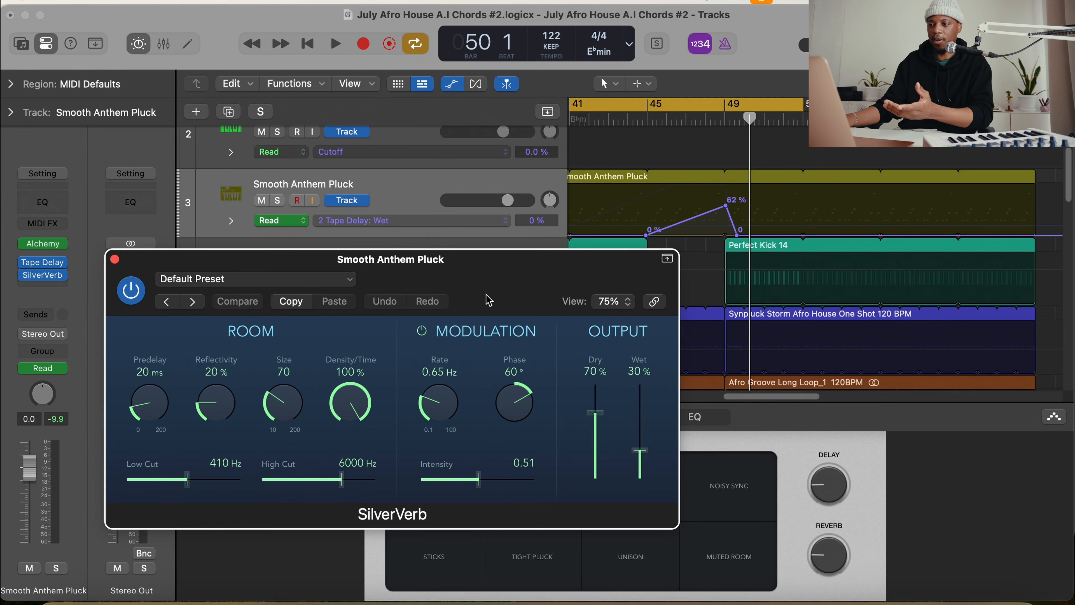
Set SilverVerb to 100 % dry, a room size of 102 and 0 % wet, then close its window
{"action": "left_click_drag", "start_coordinate": [596, 412], "coordinate": [596, 384]}
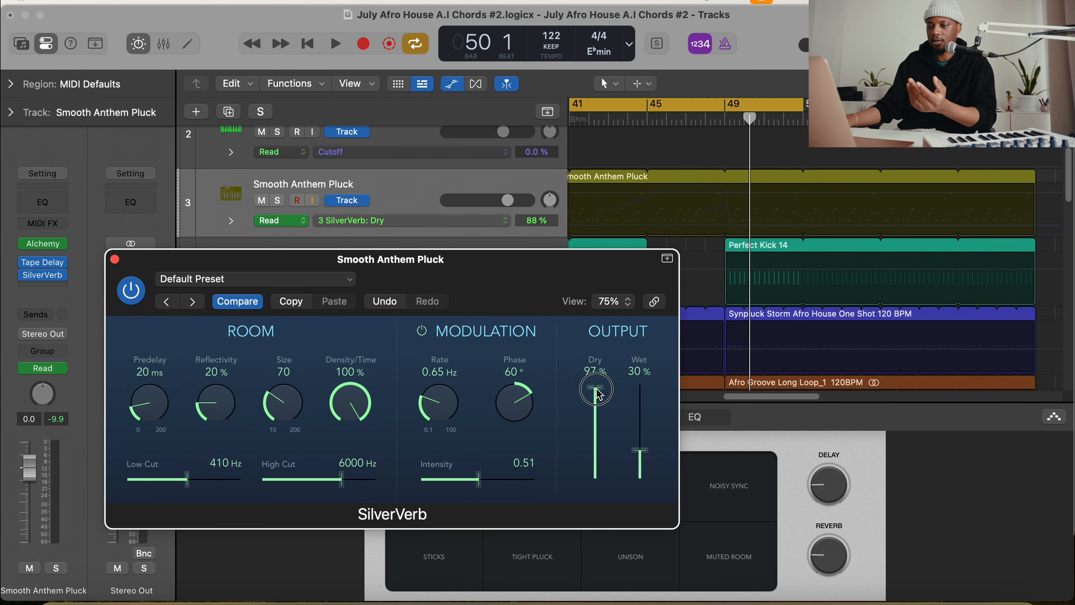
{"action": "left_click_drag", "start_coordinate": [301, 409], "coordinate": [297, 377]}
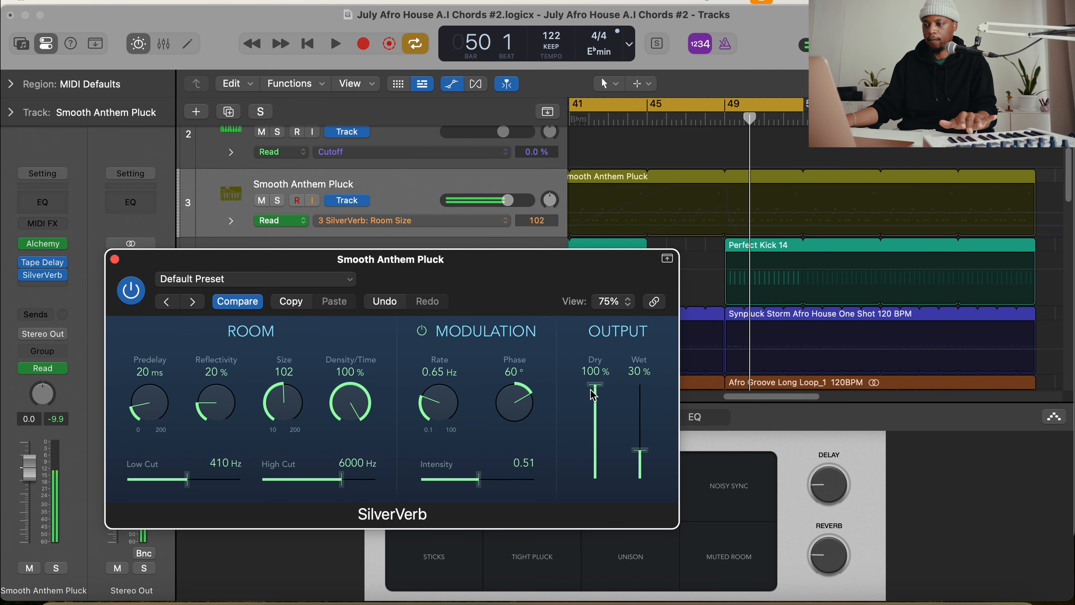
{"action": "left_click_drag", "start_coordinate": [643, 455], "coordinate": [643, 385]}
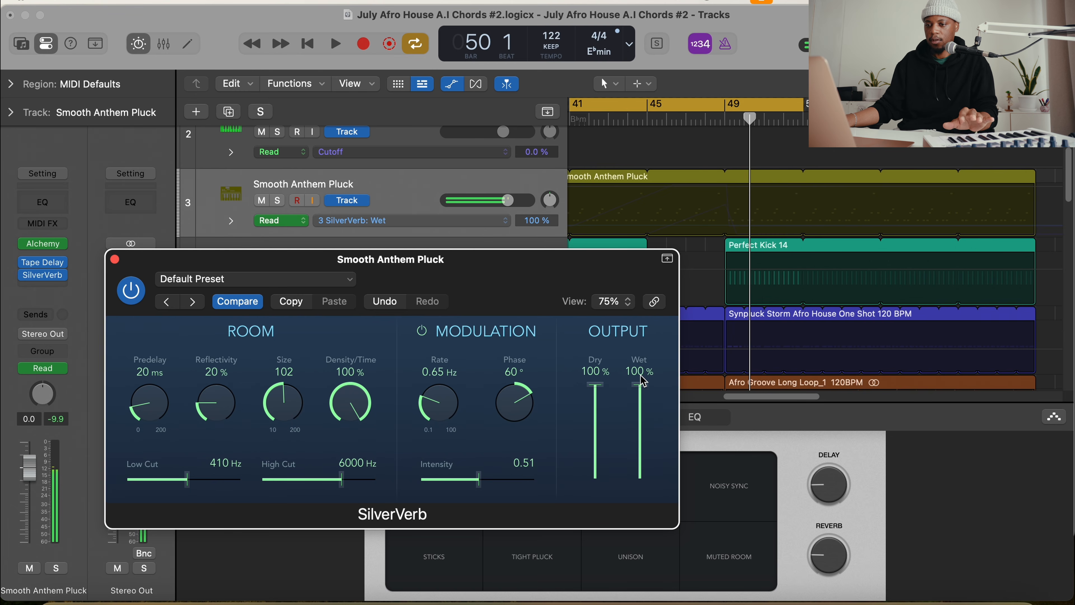
{"action": "left_click_drag", "start_coordinate": [642, 383], "coordinate": [648, 491]}
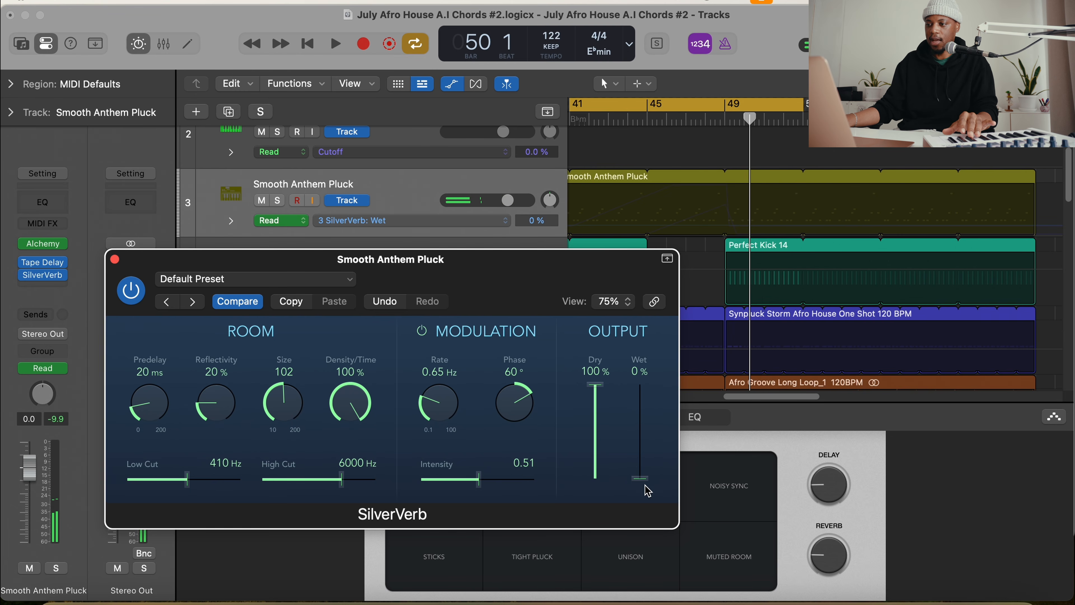
{"action": "left_click", "coordinate": [646, 482]}
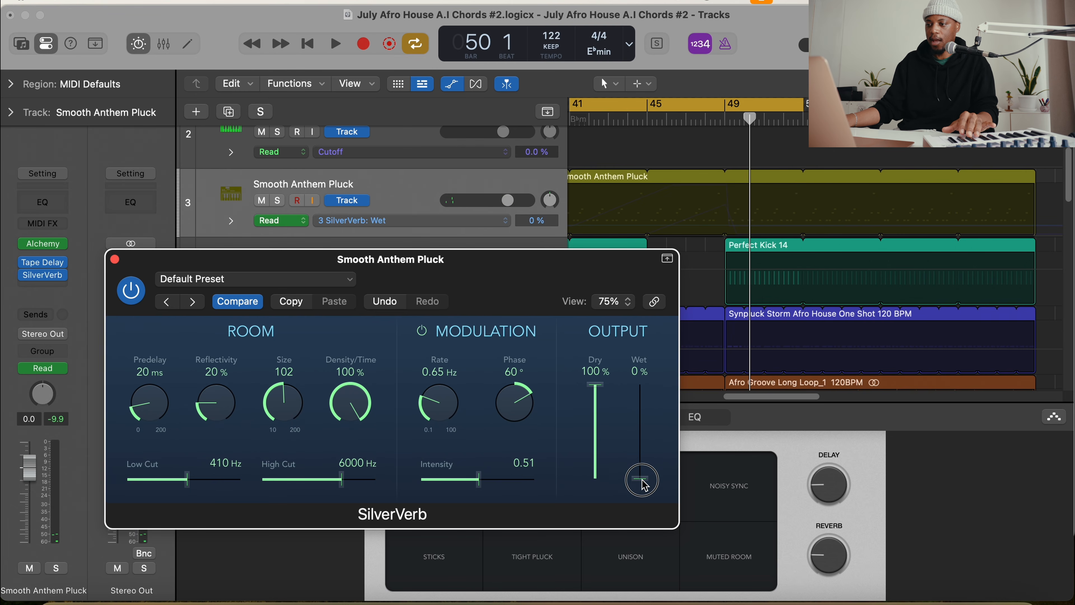
{"action": "left_click", "coordinate": [115, 259]}
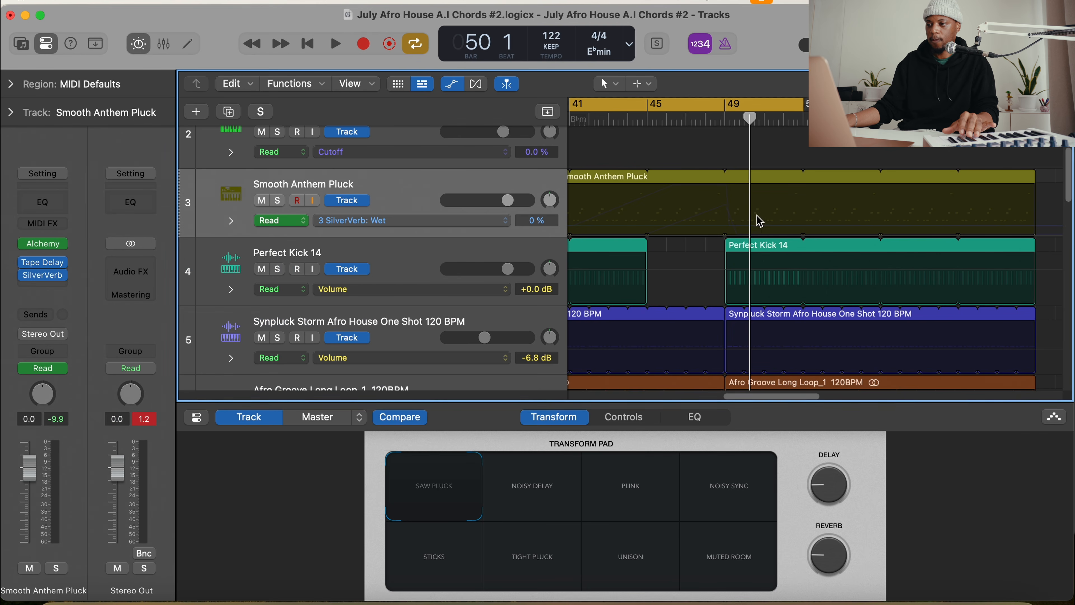
Draw SilverVerb Wet automation on the pluck rising from 0 % at bar 41 to 100 % at bar 49, then dropping straight to 0
{"action": "left_click", "coordinate": [667, 225]}
{"action": "scroll", "coordinate": [684, 221], "scroll_direction": "left", "scroll_amount": 3}
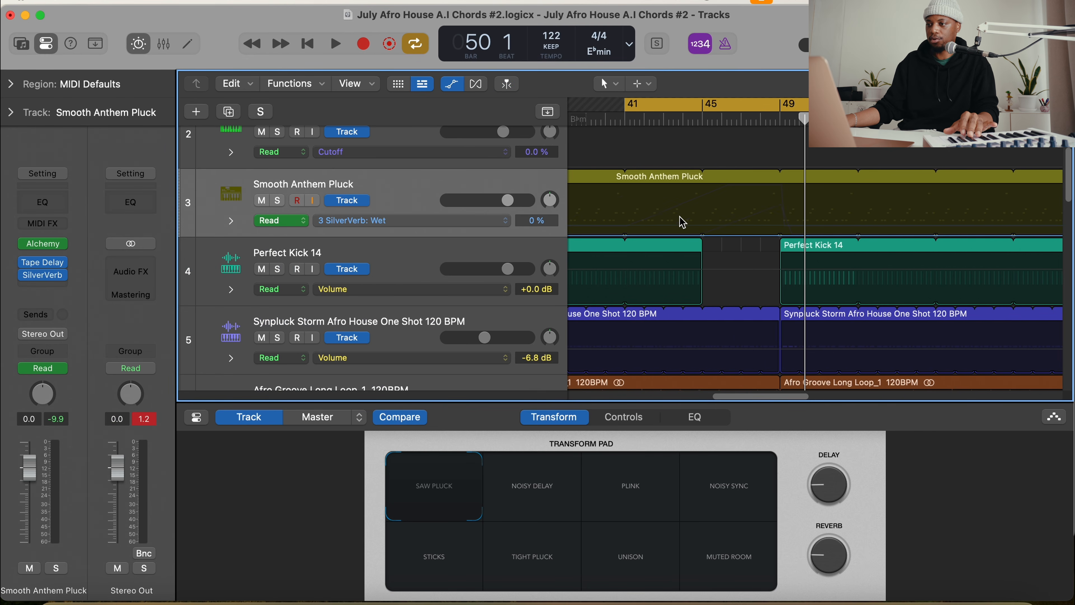
{"action": "left_click", "coordinate": [625, 235]}
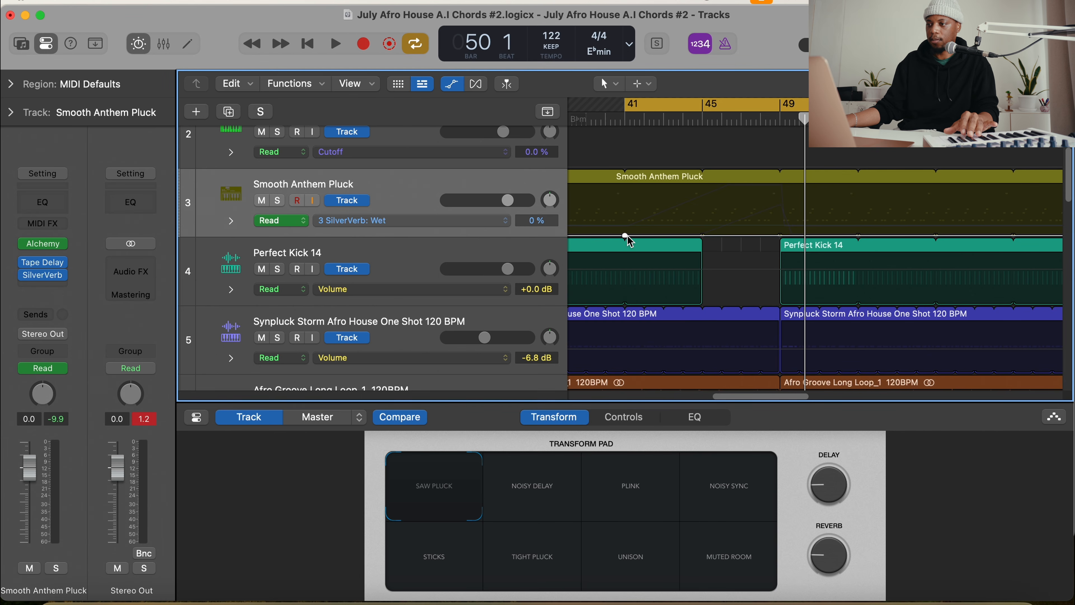
{"action": "left_click_drag", "start_coordinate": [707, 235], "coordinate": [779, 187]}
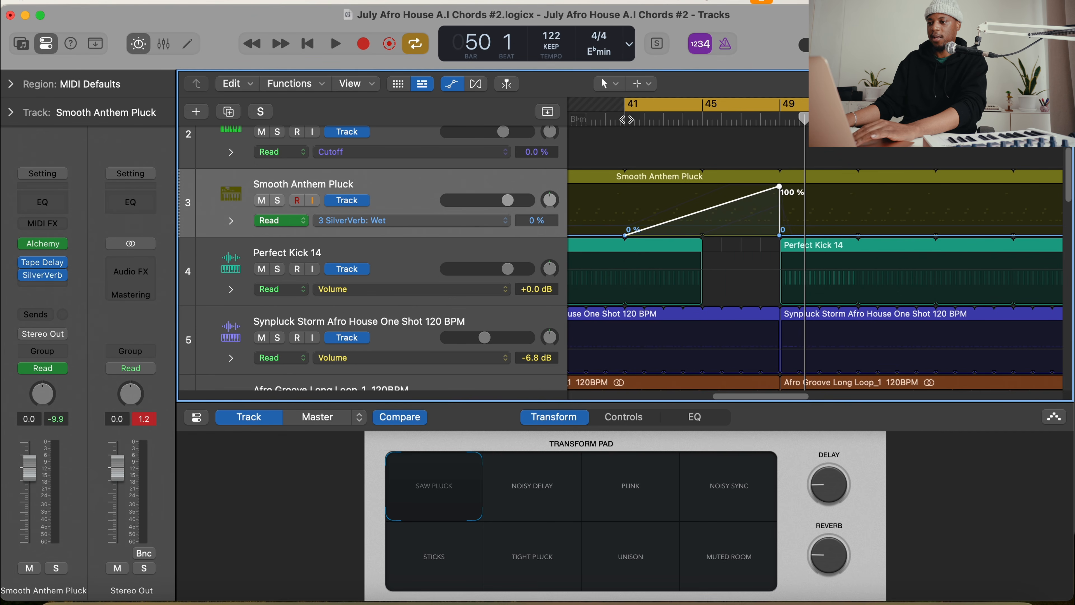
Play back the SilverVerb Wet ramp from bar 41 into bar 49 while hiding the Smart Controls and narrowing the track headers
{"action": "key", "text": "space"}
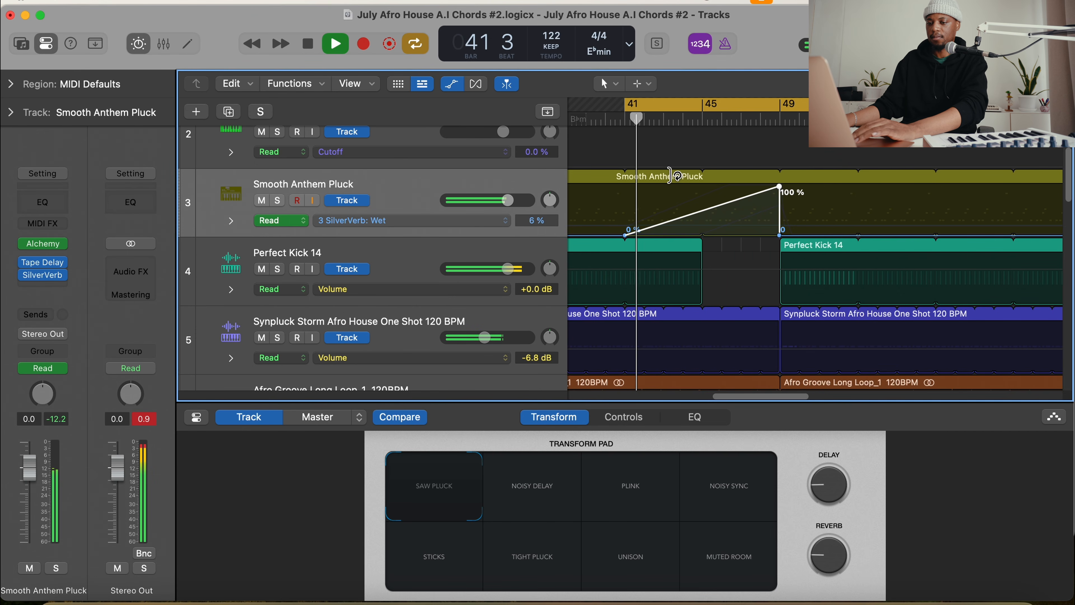
{"action": "left_click", "coordinate": [145, 42]}
{"action": "scroll", "coordinate": [575, 299], "scroll_direction": "up", "scroll_amount": 2}
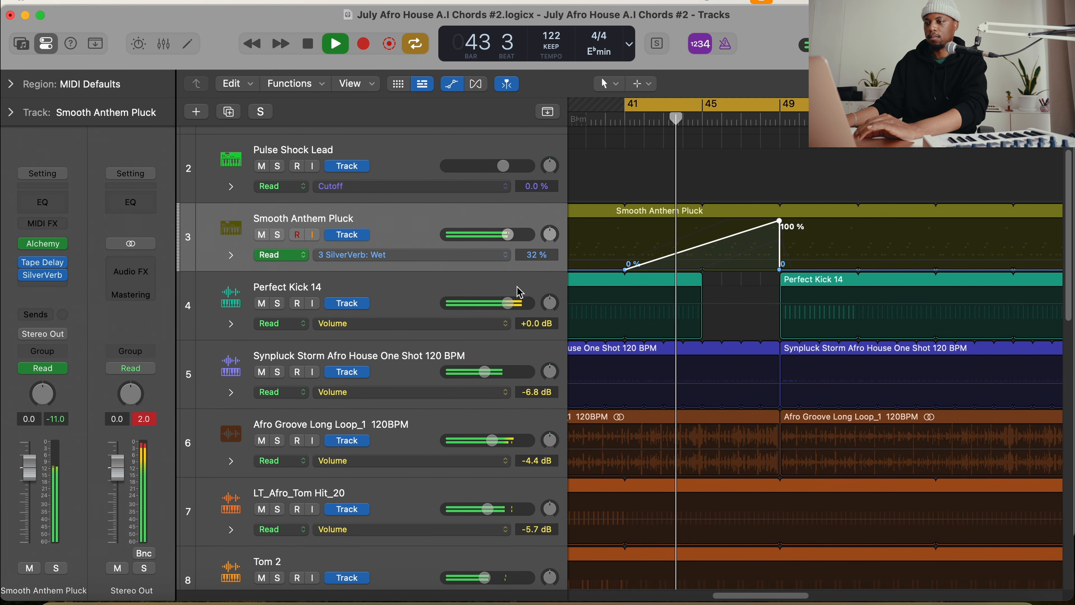
{"action": "left_click_drag", "start_coordinate": [567, 294], "coordinate": [478, 290]}
{"action": "scroll", "coordinate": [555, 281], "scroll_direction": "up", "scroll_amount": 1}
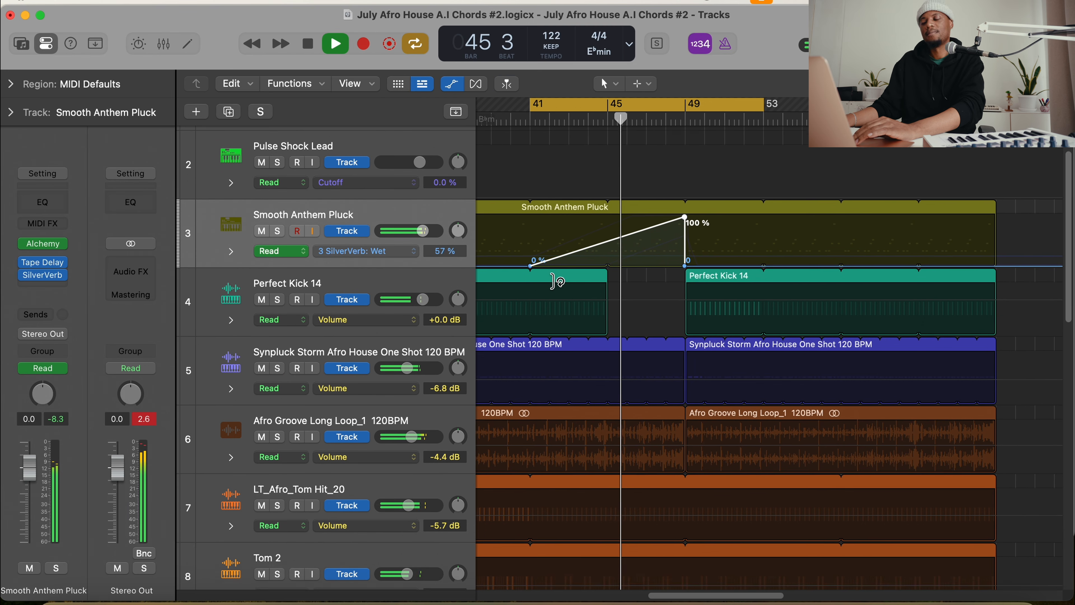
{"action": "scroll", "coordinate": [556, 281], "scroll_direction": "down", "scroll_amount": 1}
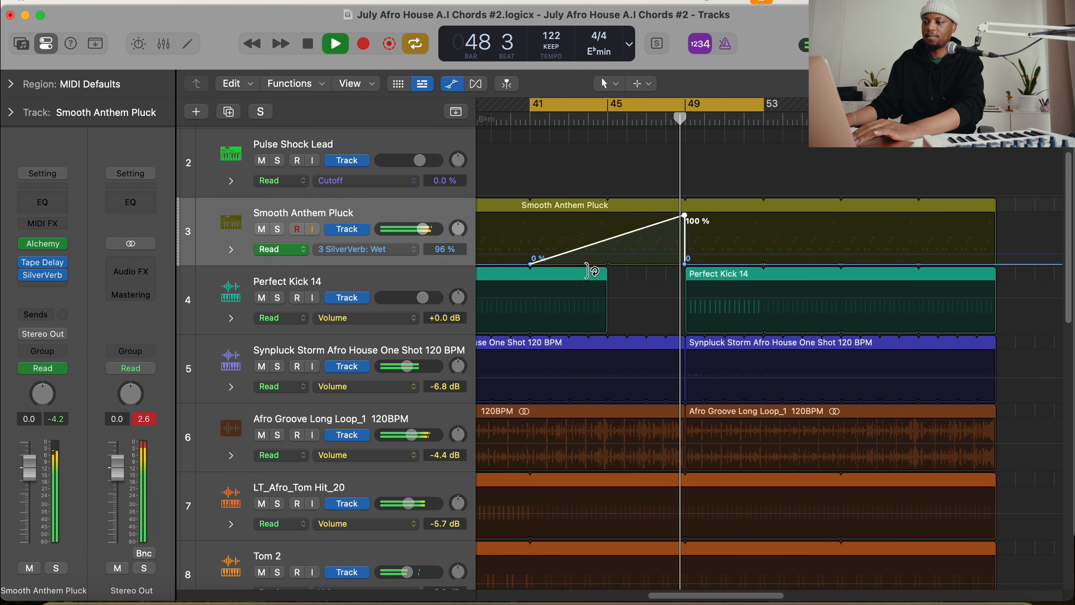
{"action": "scroll", "coordinate": [597, 267], "scroll_direction": "up", "scroll_amount": 4}
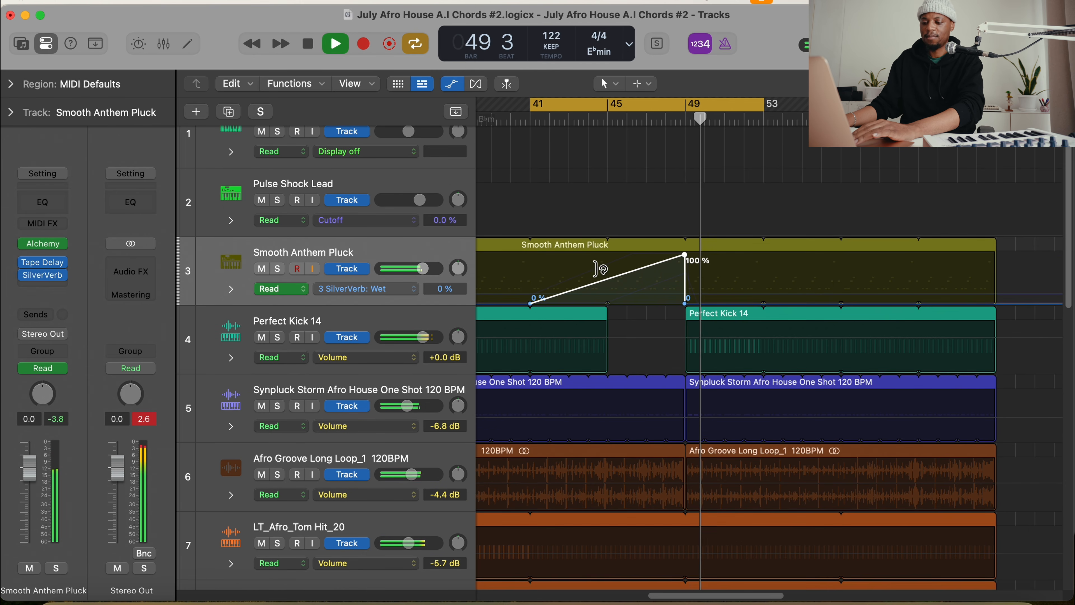
{"action": "key", "text": "space"}
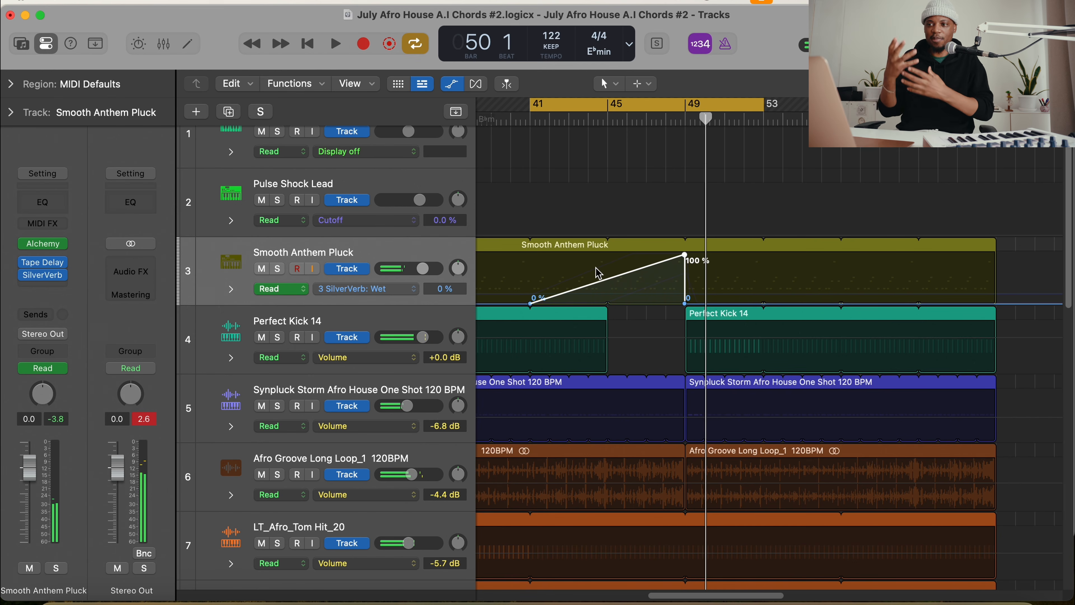
Hide the automation lanes and copy the full-length Smooth Anthem Pluck region onto the Pulse Shock Lead and Boxy Room Pluck tracks at bar 1
{"action": "key", "text": "a"}
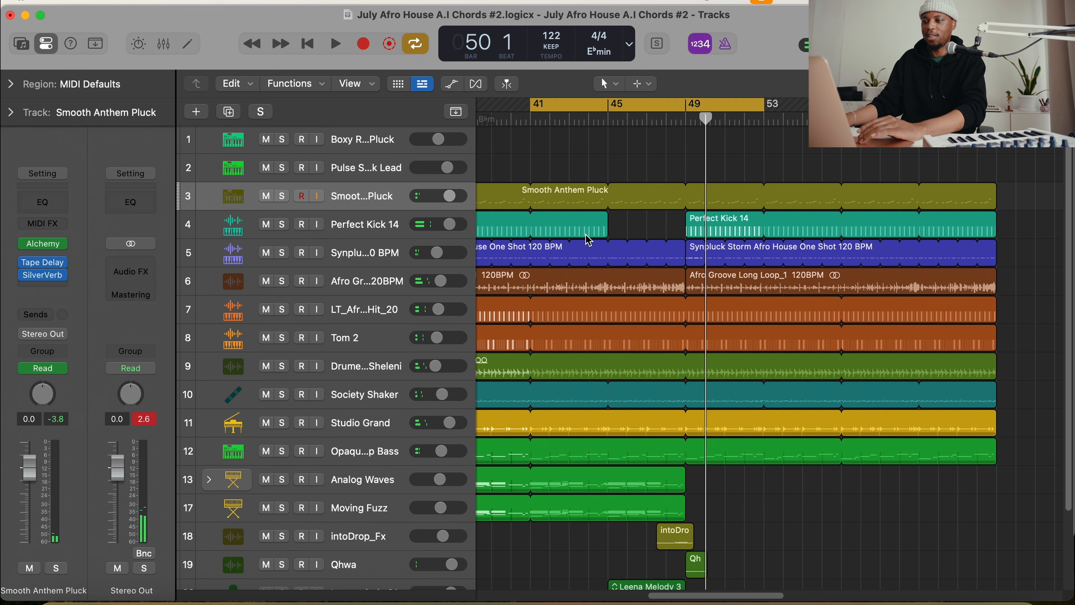
{"action": "key", "text": "z"}
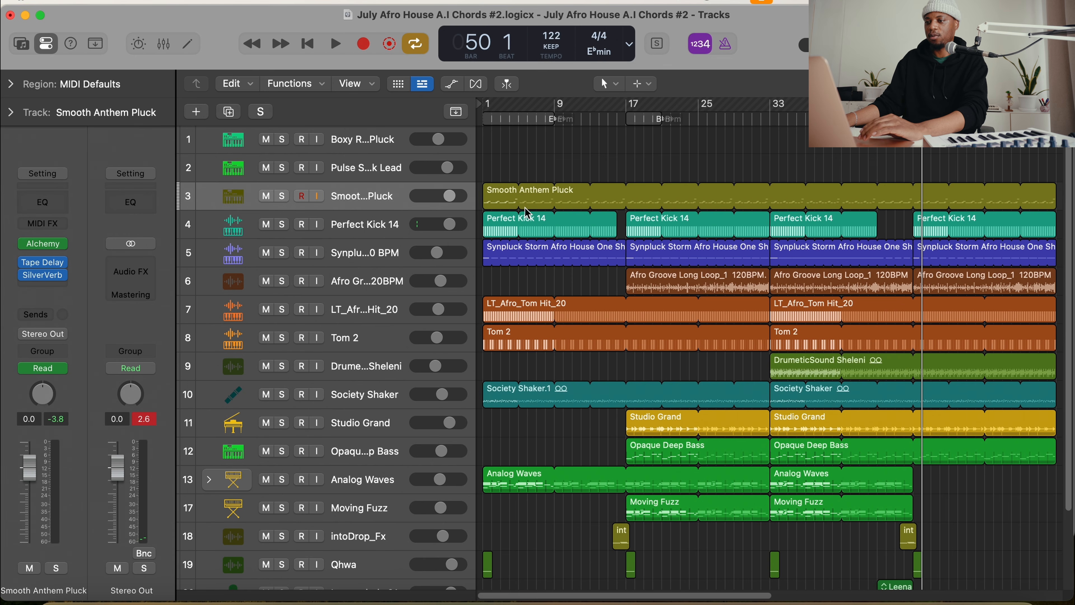
{"action": "left_click", "coordinate": [503, 207]}
{"action": "left_click_drag", "start_coordinate": [503, 207], "coordinate": [499, 156]}
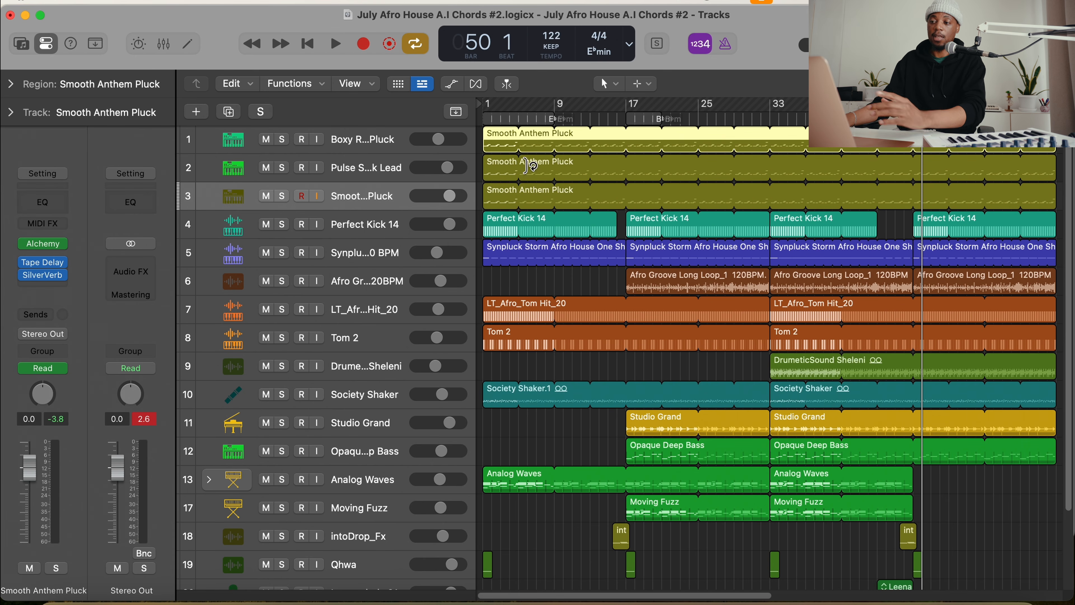
Select all regions in the arrangement and rename them after their tracks
{"action": "key", "text": "super+a"}
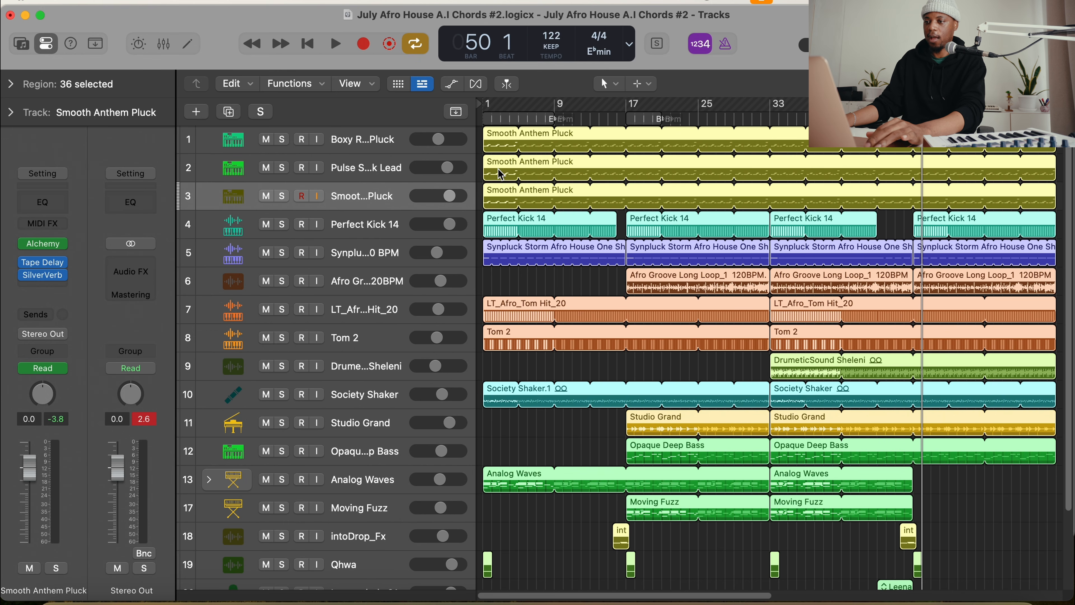
{"action": "right_click", "coordinate": [497, 201]}
{"action": "left_click", "coordinate": [573, 215]}
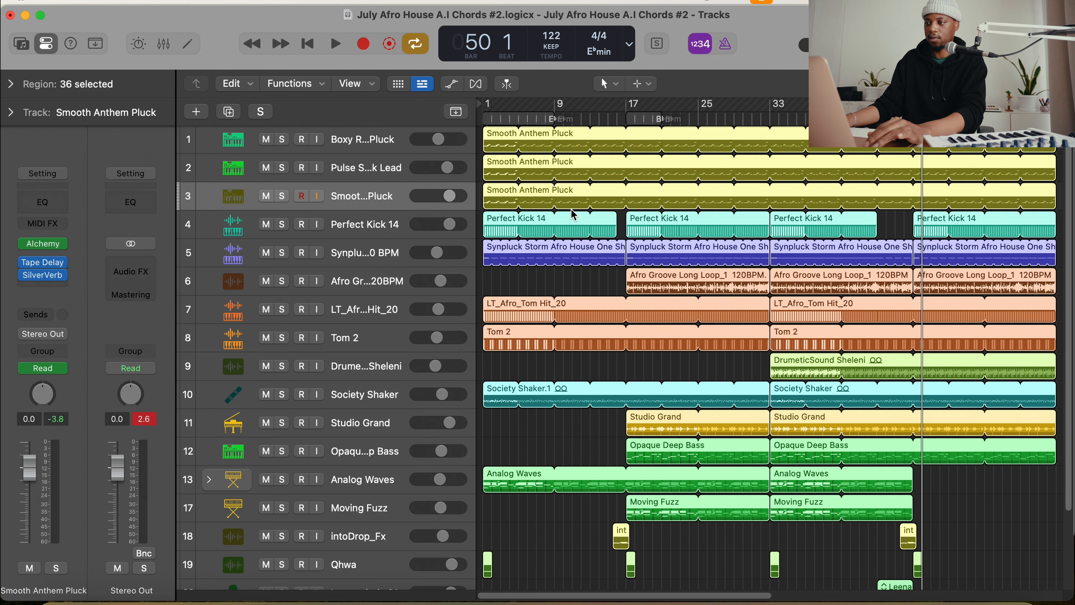
Place the playhead at bar 33, show track automation, and examine the automation parameters used on Pulse Shock Lead and Boxy Room Pluck
{"action": "left_click", "coordinate": [769, 119]}
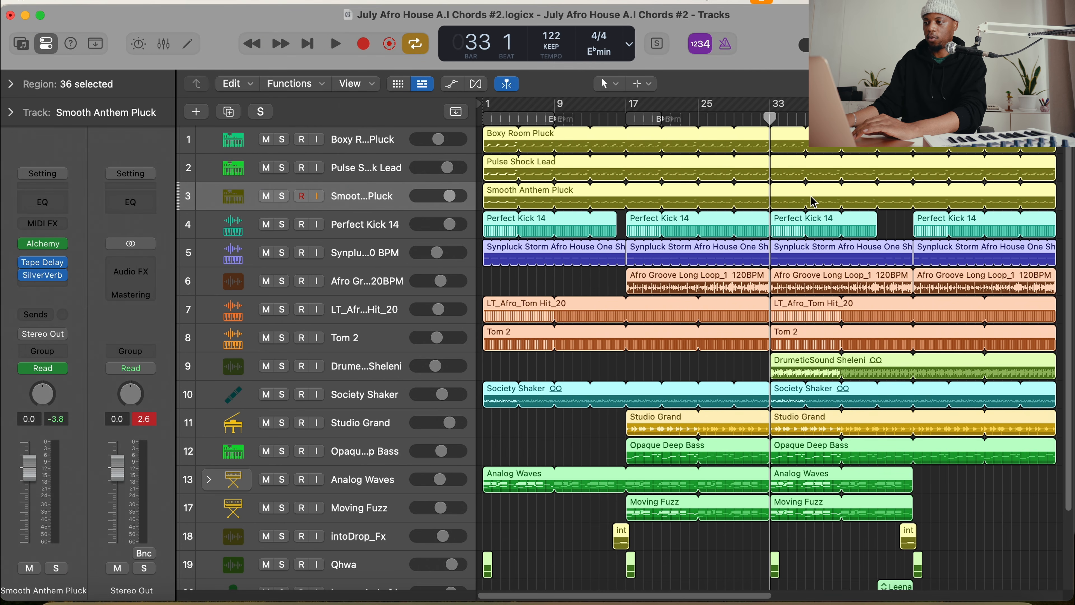
{"action": "key", "text": "a"}
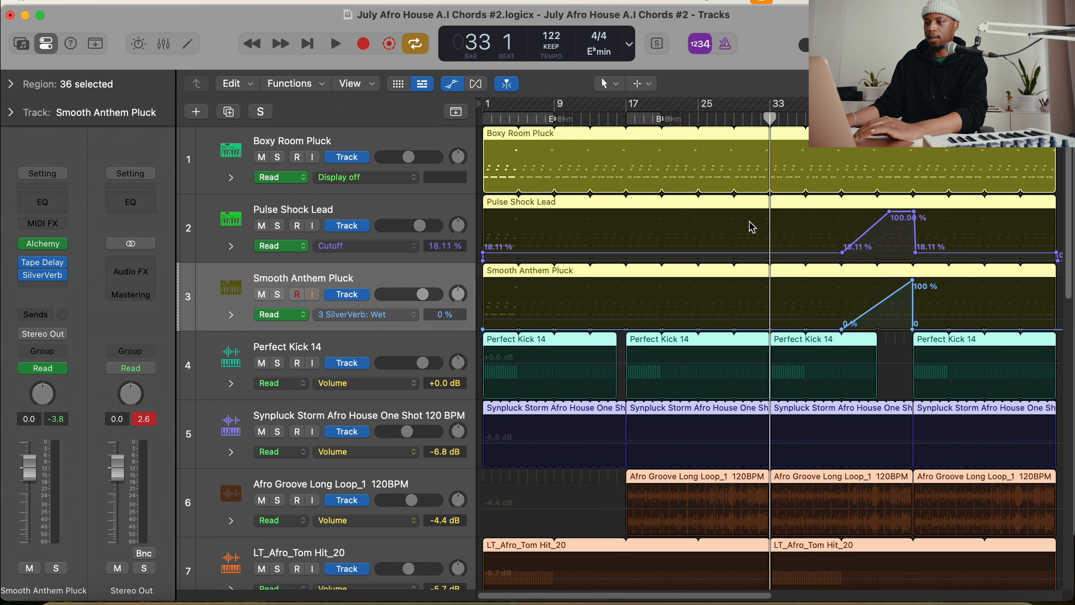
{"action": "left_click", "coordinate": [749, 221]}
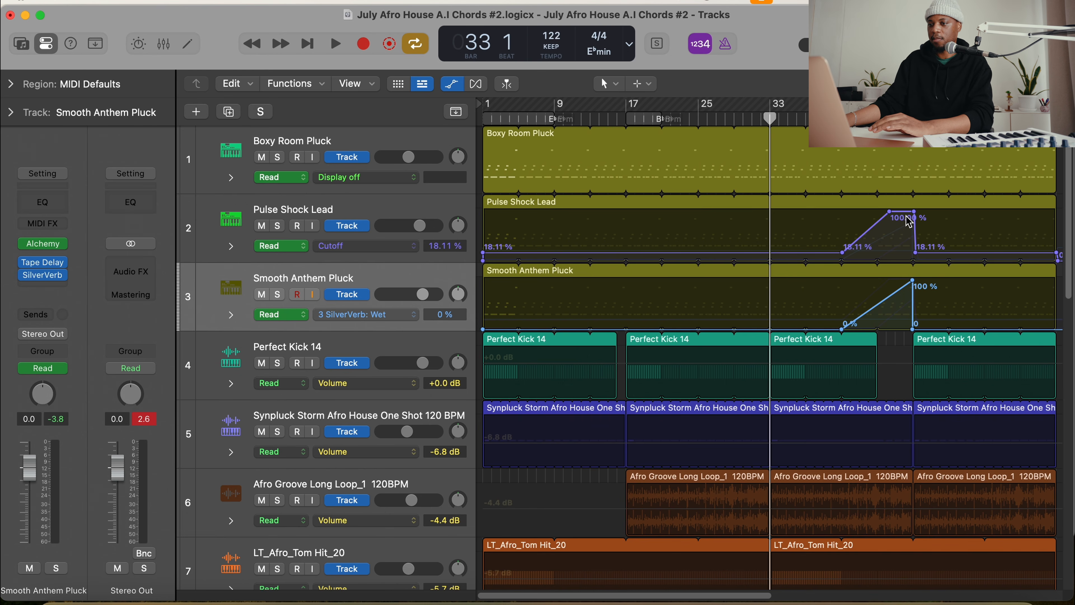
{"action": "left_click", "coordinate": [382, 246]}
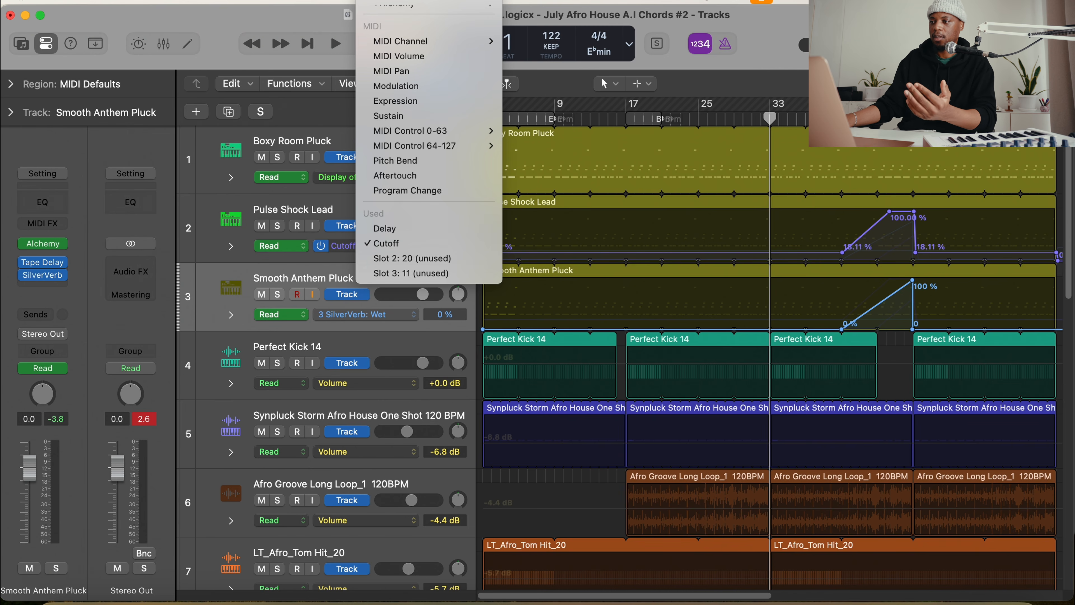
{"action": "left_click", "coordinate": [768, 39]}
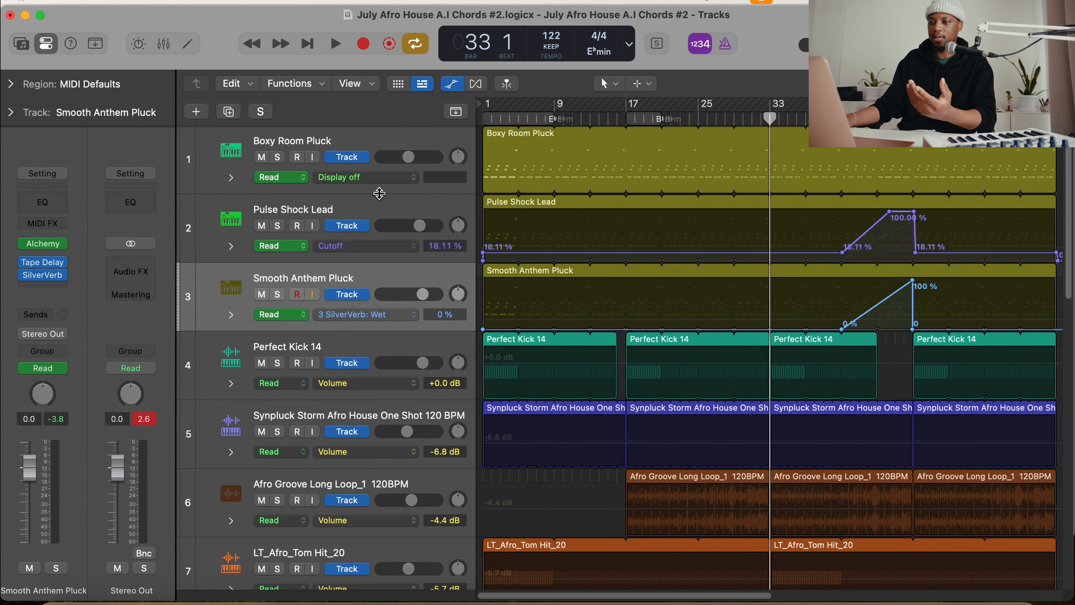
{"action": "left_click", "coordinate": [561, 172]}
{"action": "left_click", "coordinate": [377, 180]}
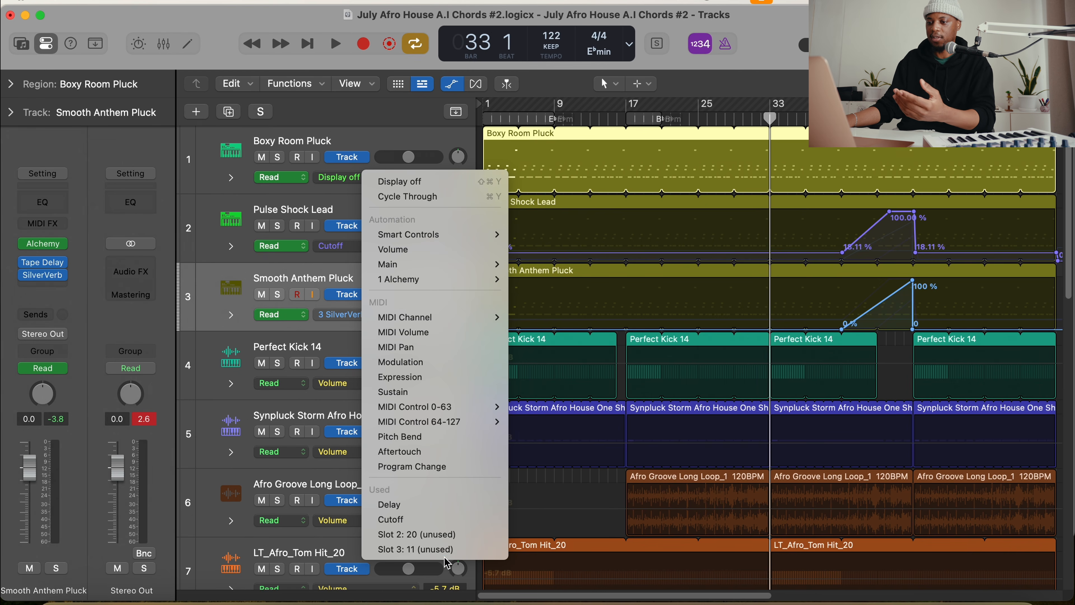
{"action": "left_click", "coordinate": [835, 167]}
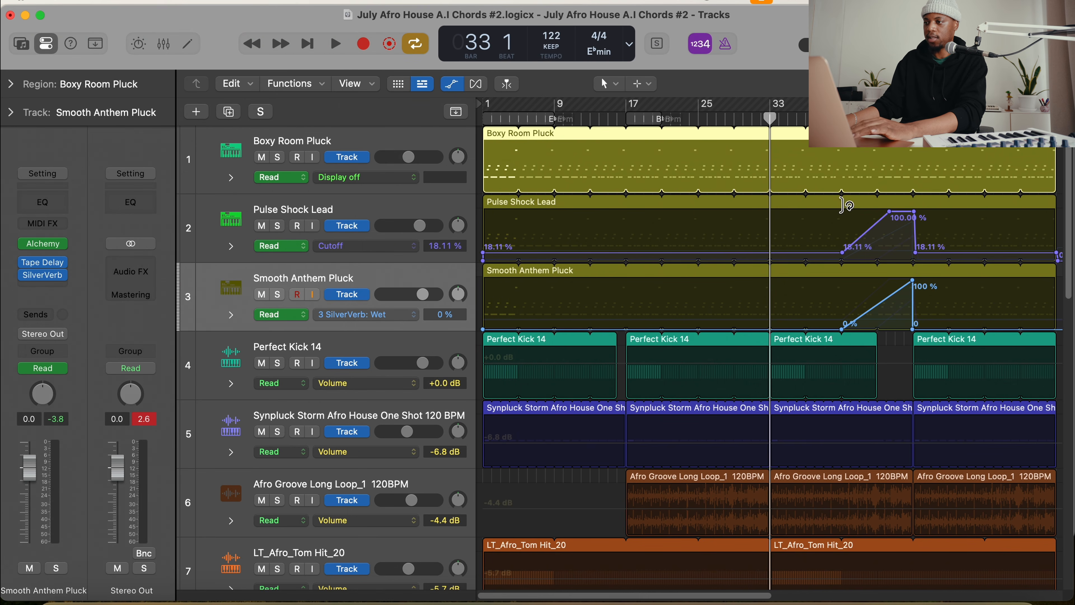
Play the arrangement from bar 41 past the drop at bar 49 with the automation lanes hidden and cycle mode off
{"action": "key", "text": "space"}
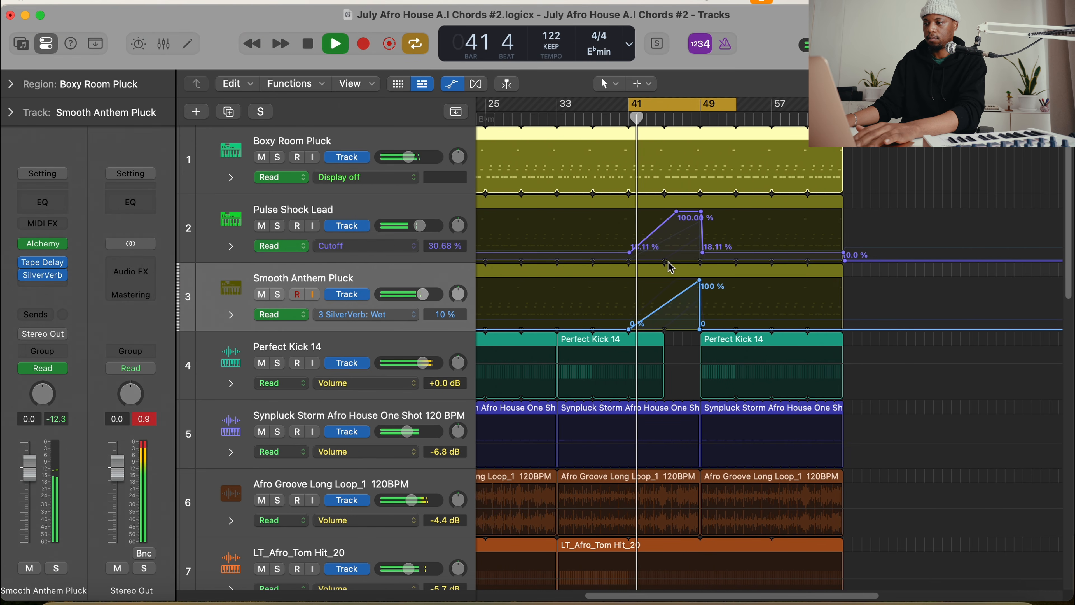
{"action": "key", "text": "a"}
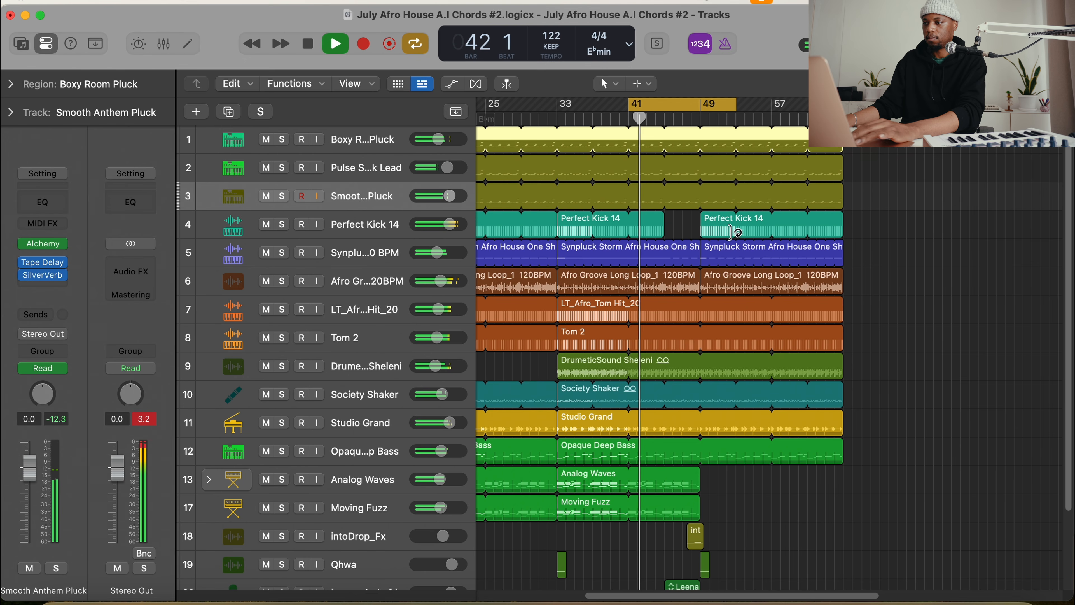
{"action": "left_click", "coordinate": [694, 99]}
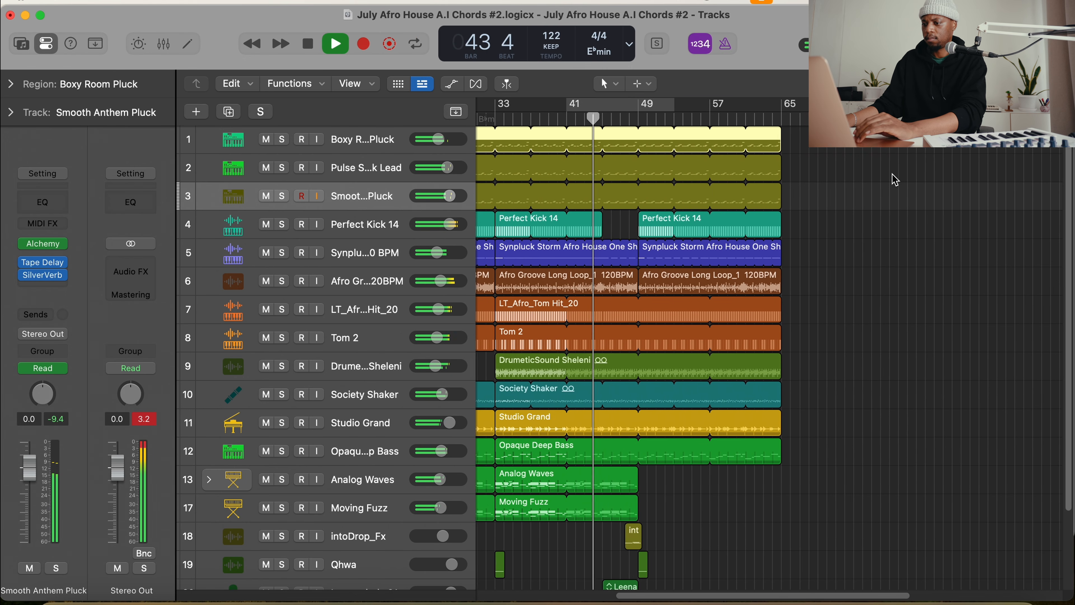
{"action": "scroll", "coordinate": [893, 179], "scroll_direction": "left", "scroll_amount": 2}
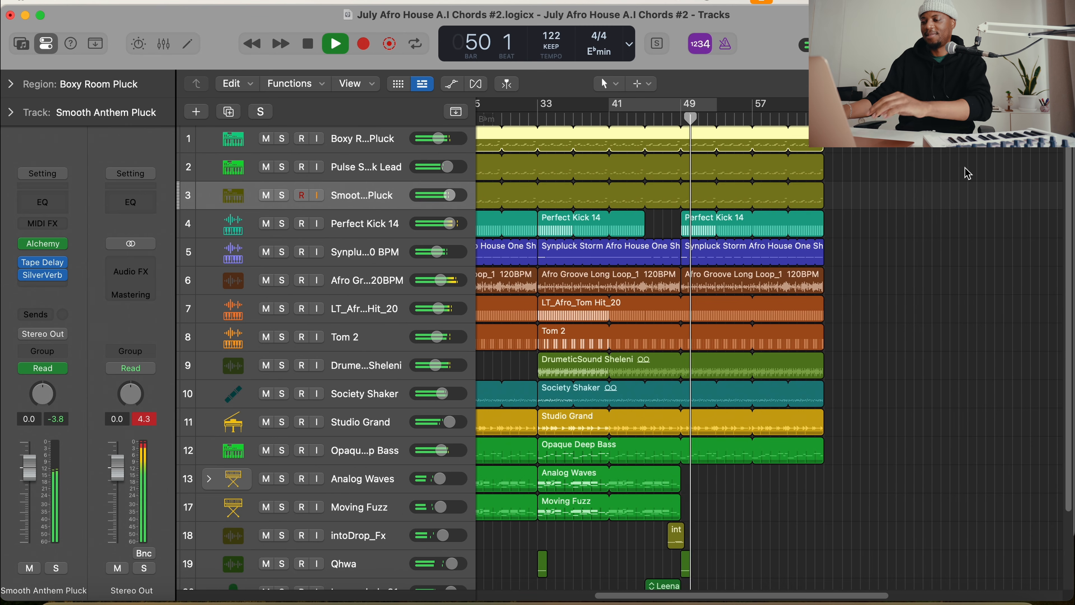
{"action": "scroll", "coordinate": [798, 223], "scroll_direction": "down", "scroll_amount": 2}
{"action": "scroll", "coordinate": [798, 223], "scroll_direction": "up", "scroll_amount": 2}
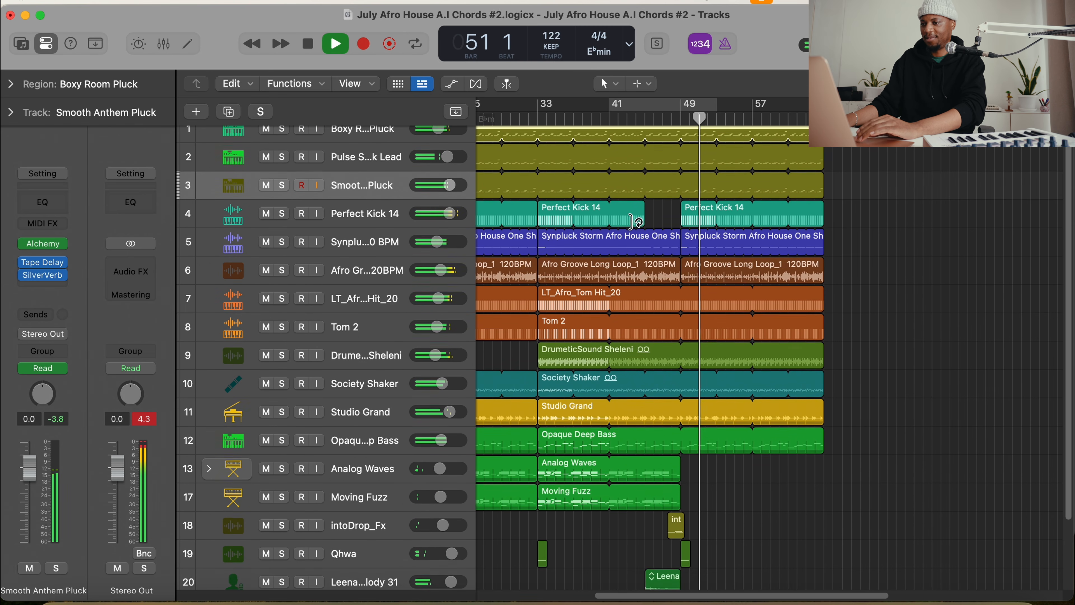
{"action": "key", "text": "super+Up"}
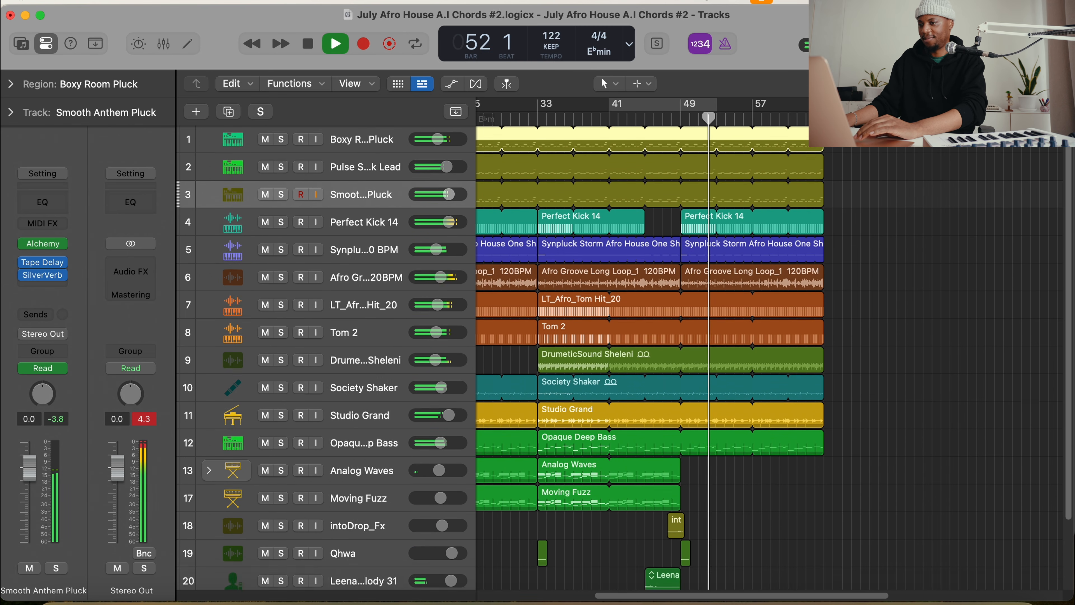